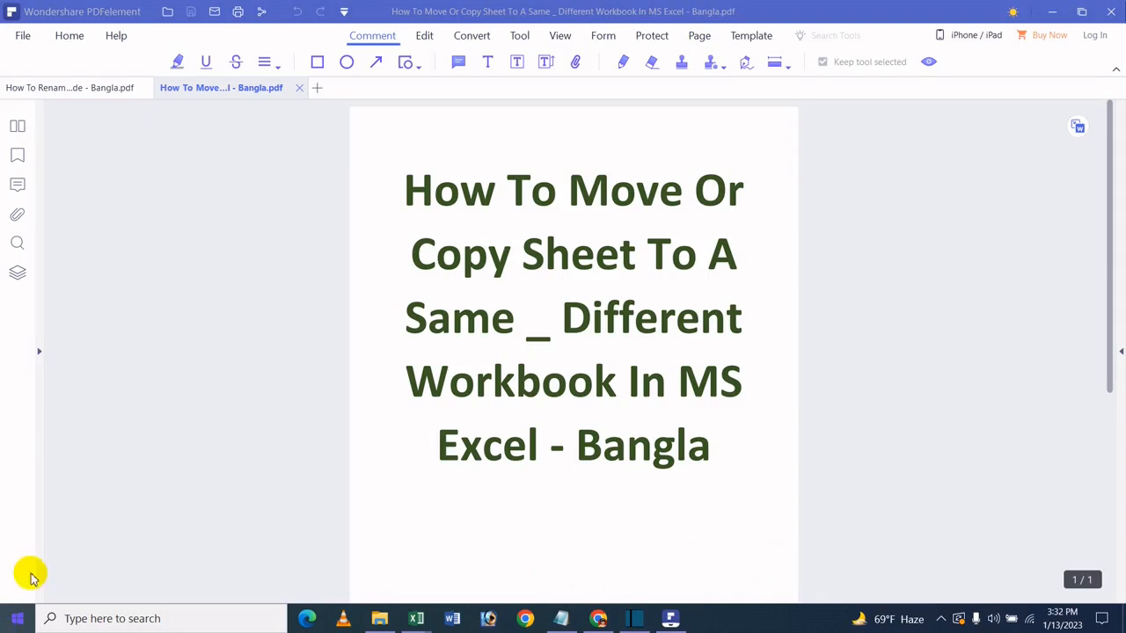
- Minimize the PDF viewer, switch to the Book1 workbook in Excel and display the Canada sheet
left_click(1052, 10)
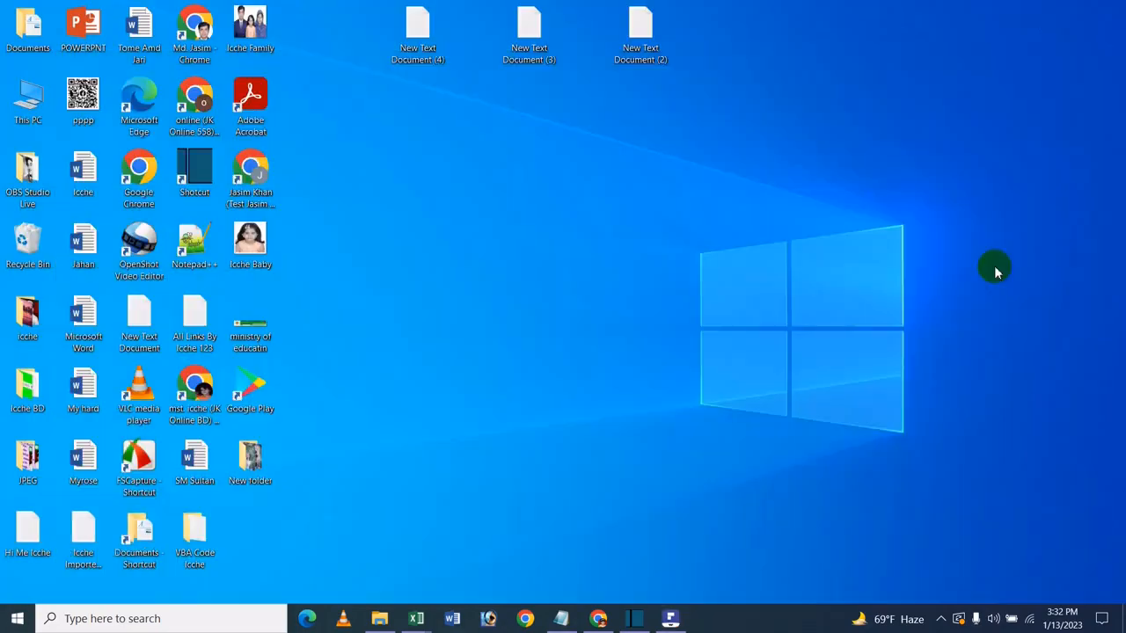
left_click(419, 622)
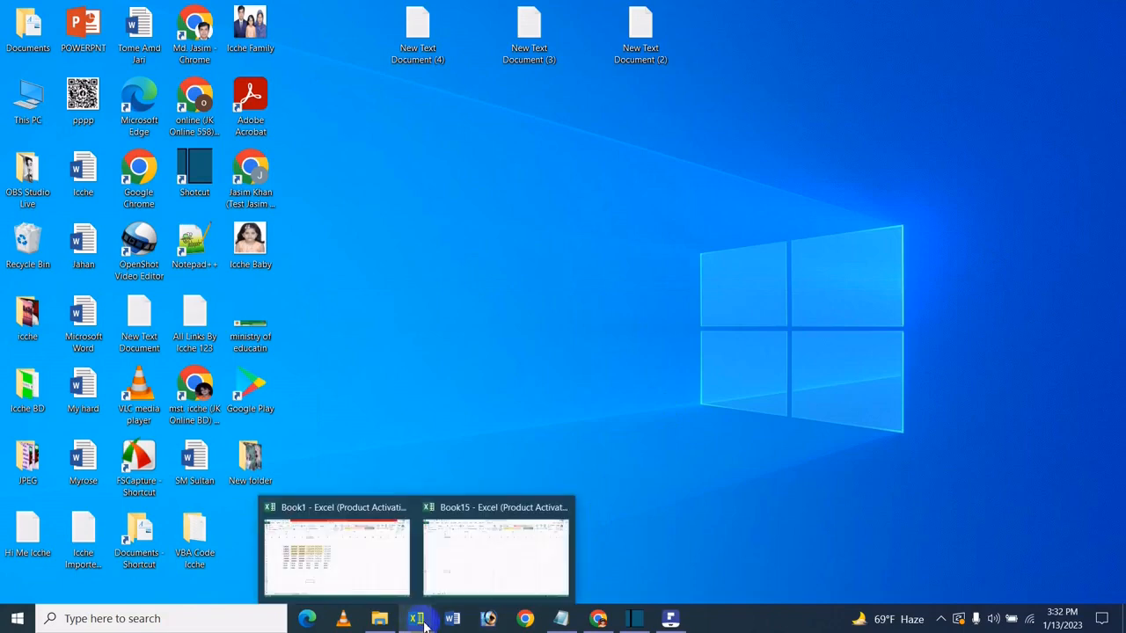
left_click(369, 573)
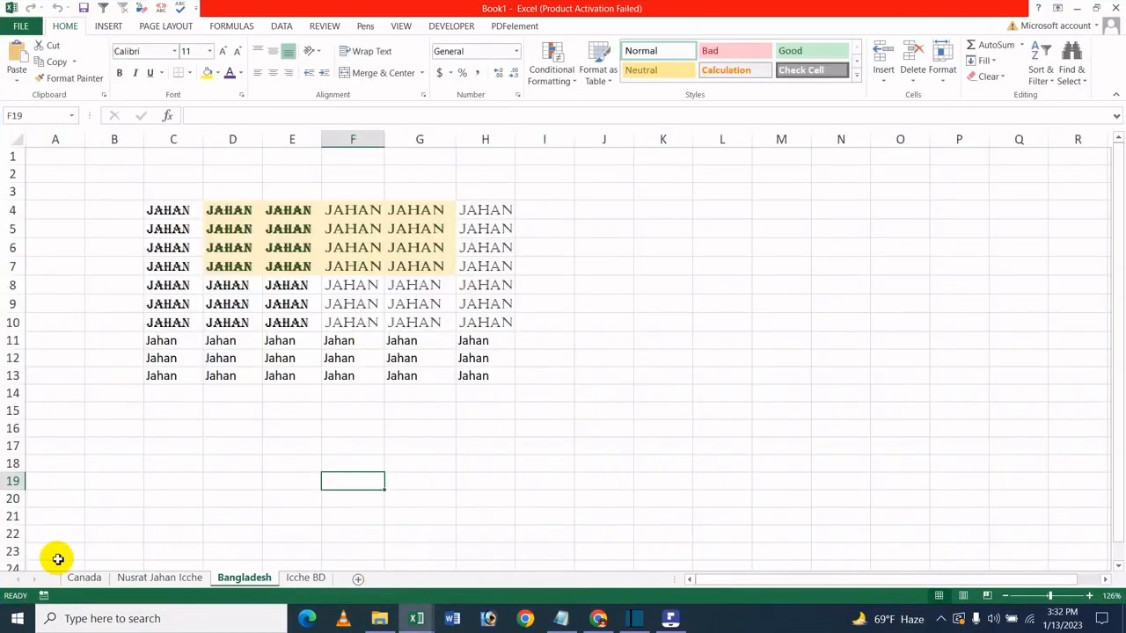
left_click(79, 578)
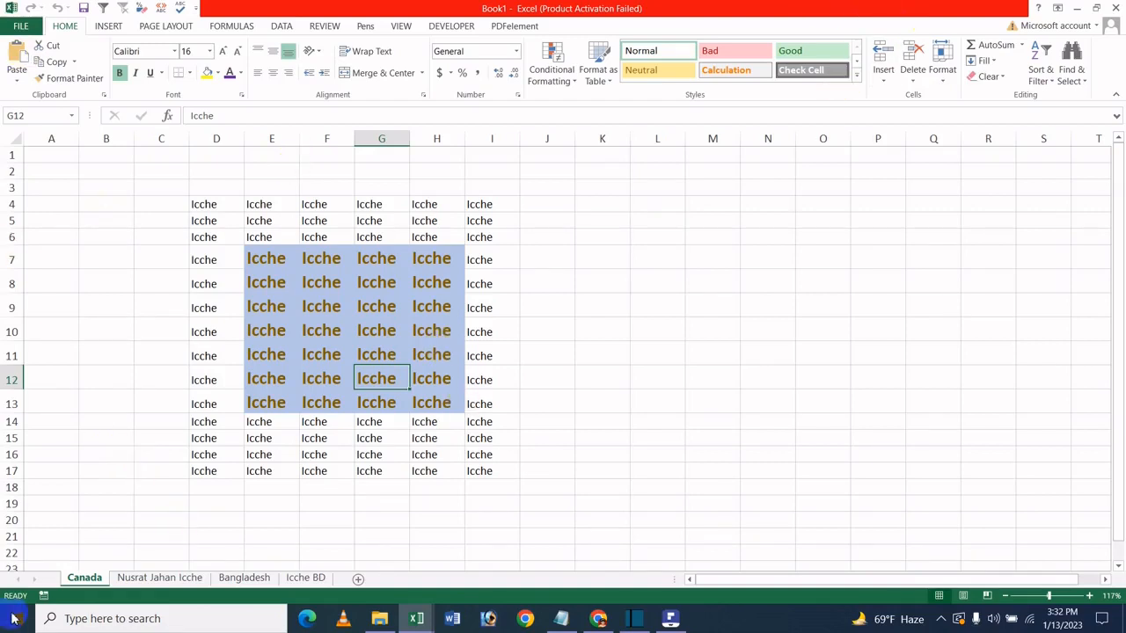
- Move the Canada sheet directly before the Bangladesh sheet within Book1
right_click(84, 580)
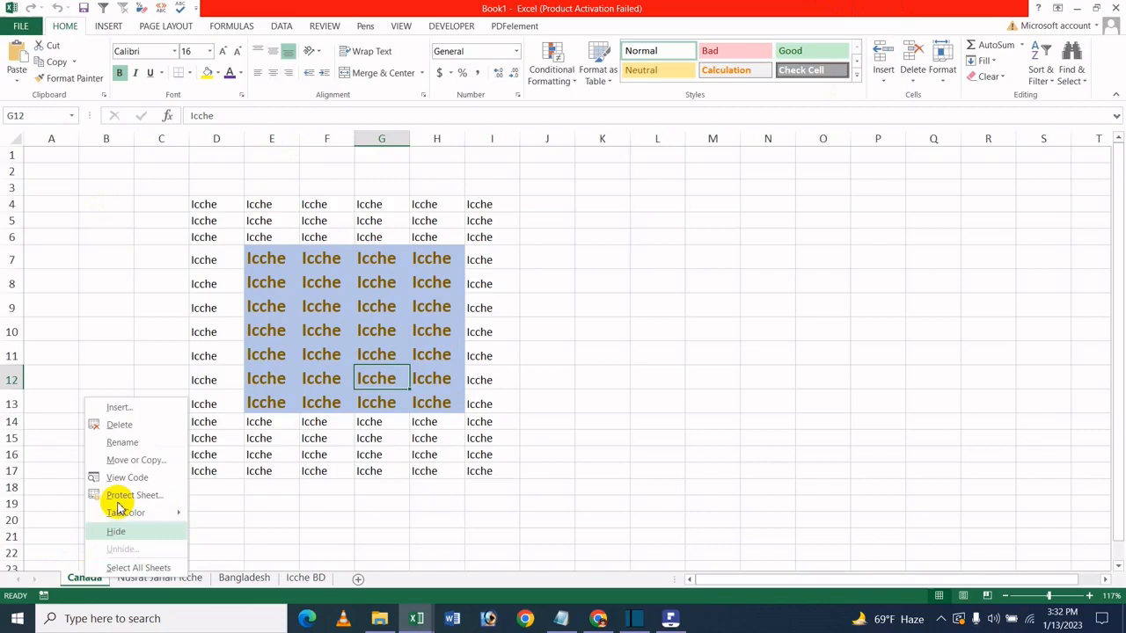
left_click(158, 464)
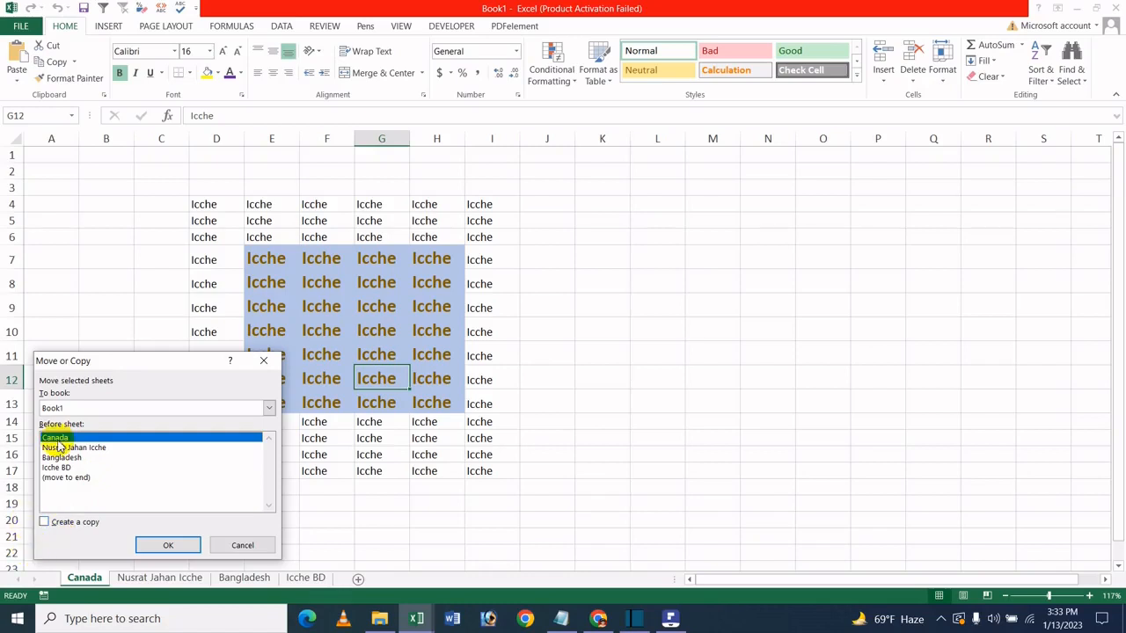
left_click(101, 458)
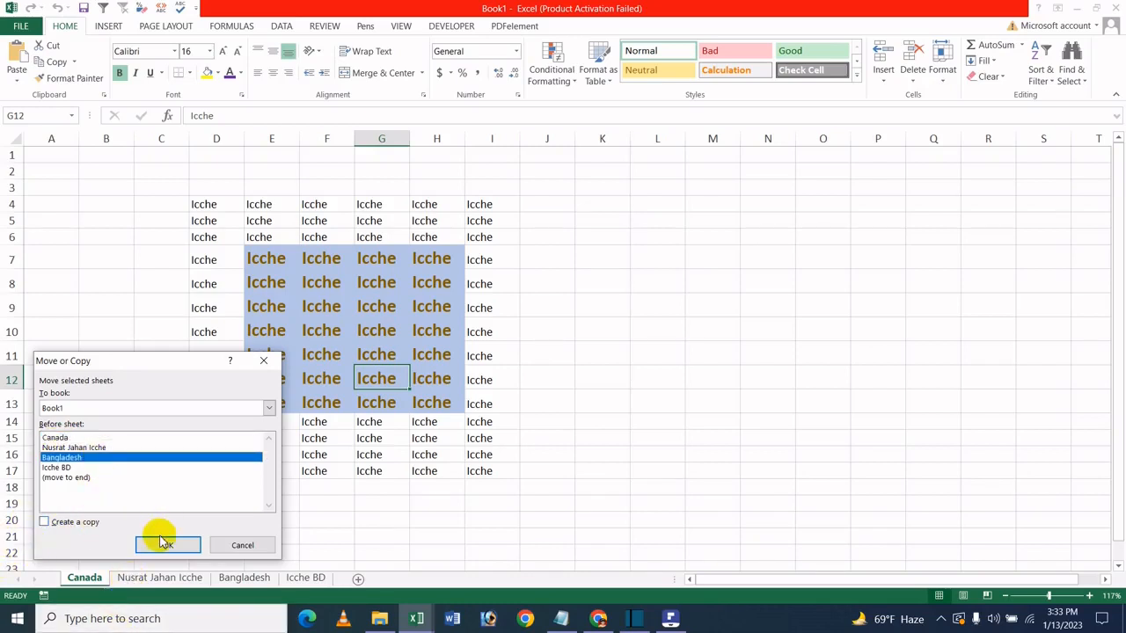
left_click(186, 545)
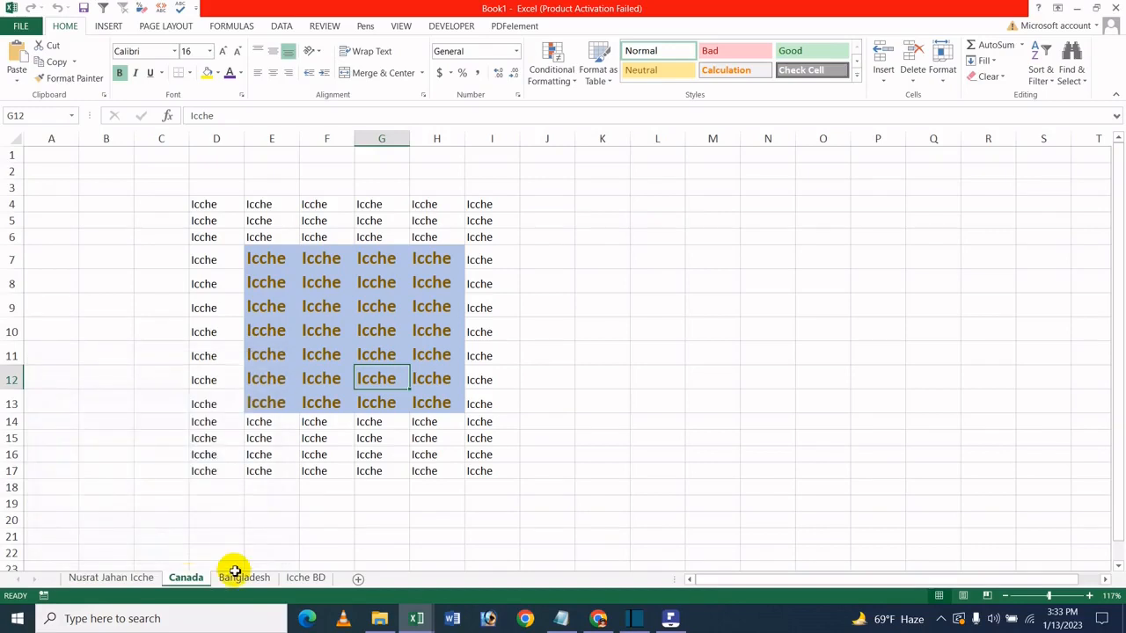
- Move the Canada sheet to the end of Book1
right_click(185, 580)
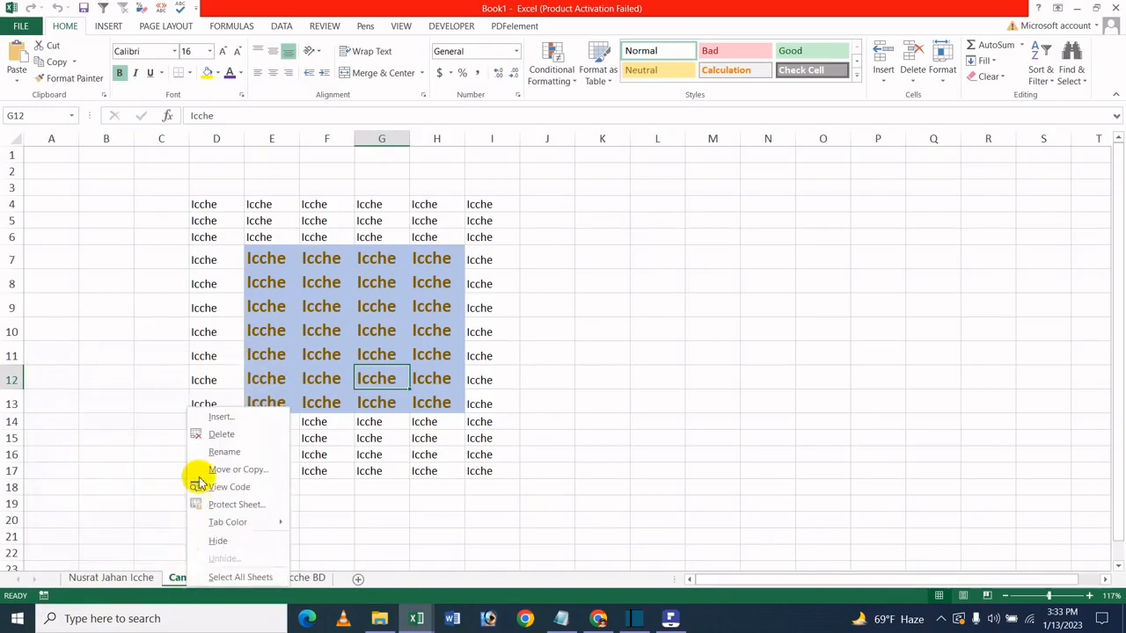
left_click(233, 470)
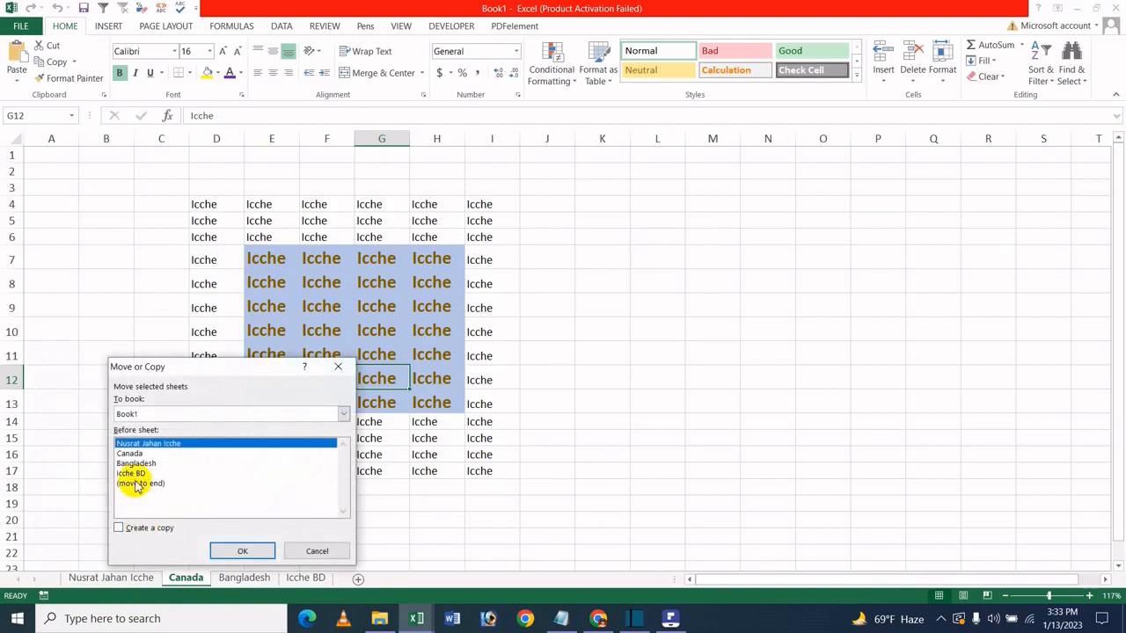
left_click(139, 483)
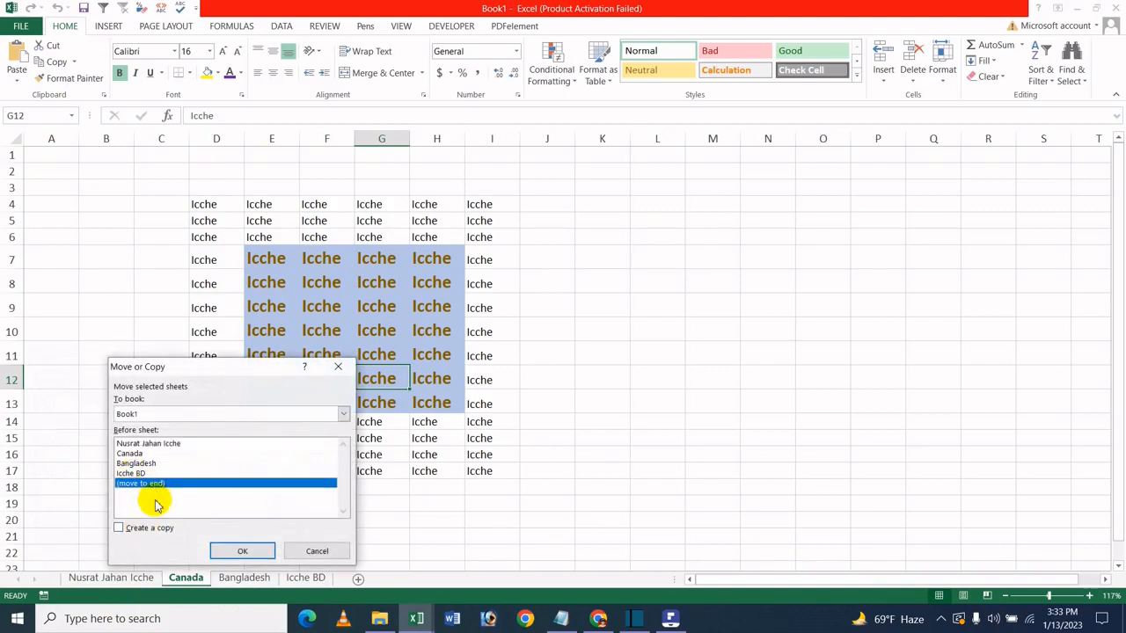
left_click(242, 552)
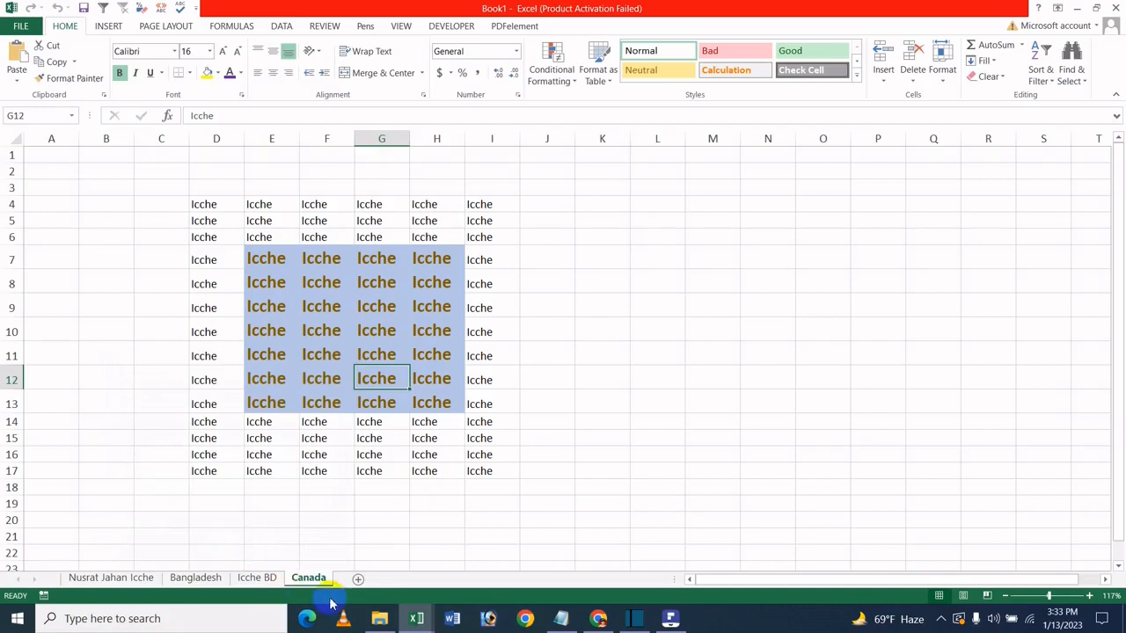
- Create a copy of the Canada sheet at the end of Book1
right_click(312, 577)
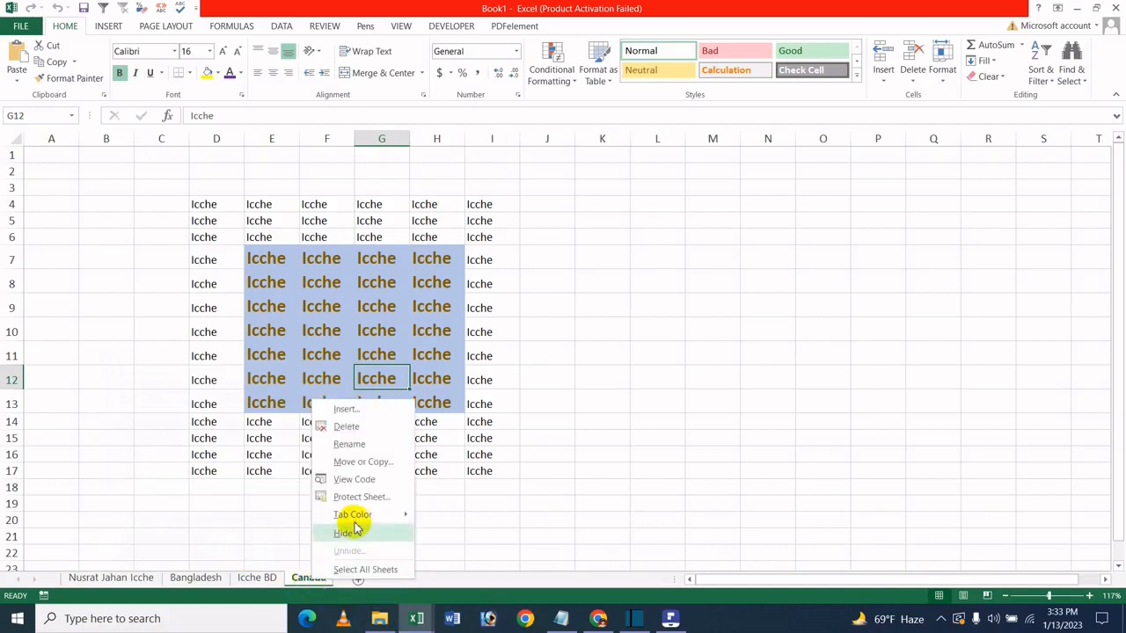
left_click(376, 461)
left_click(296, 481)
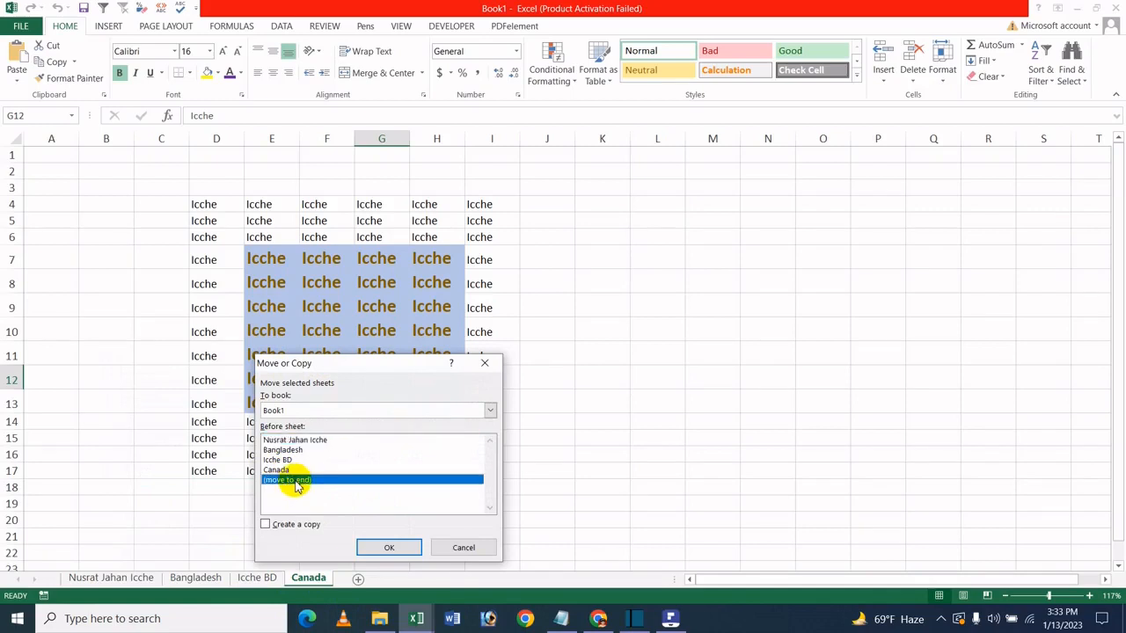
left_click(282, 530)
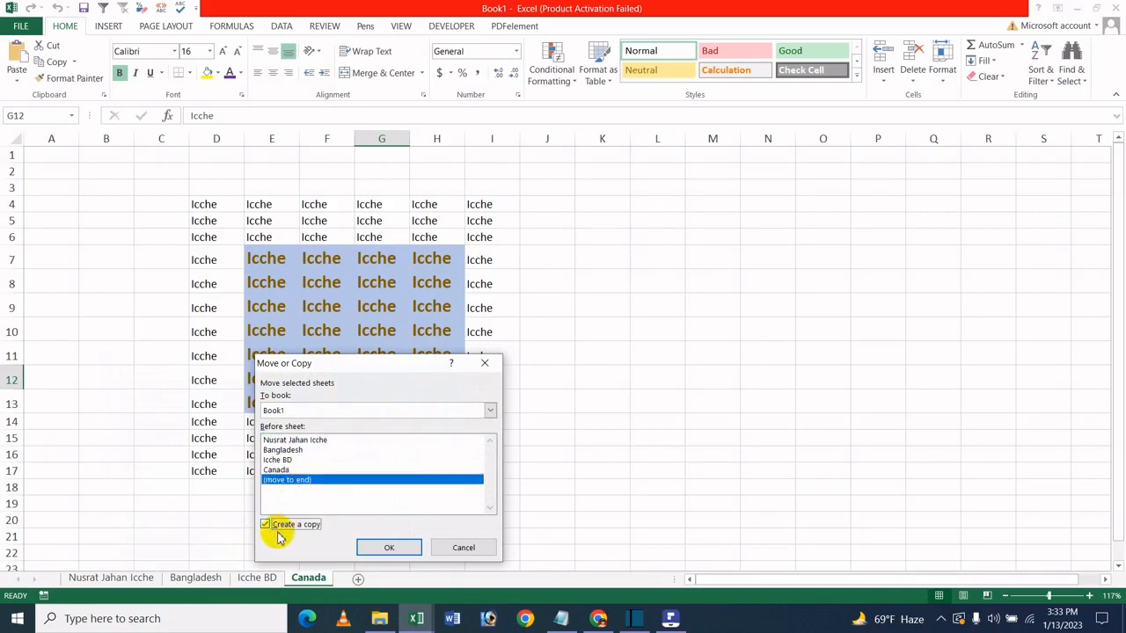
left_click(408, 543)
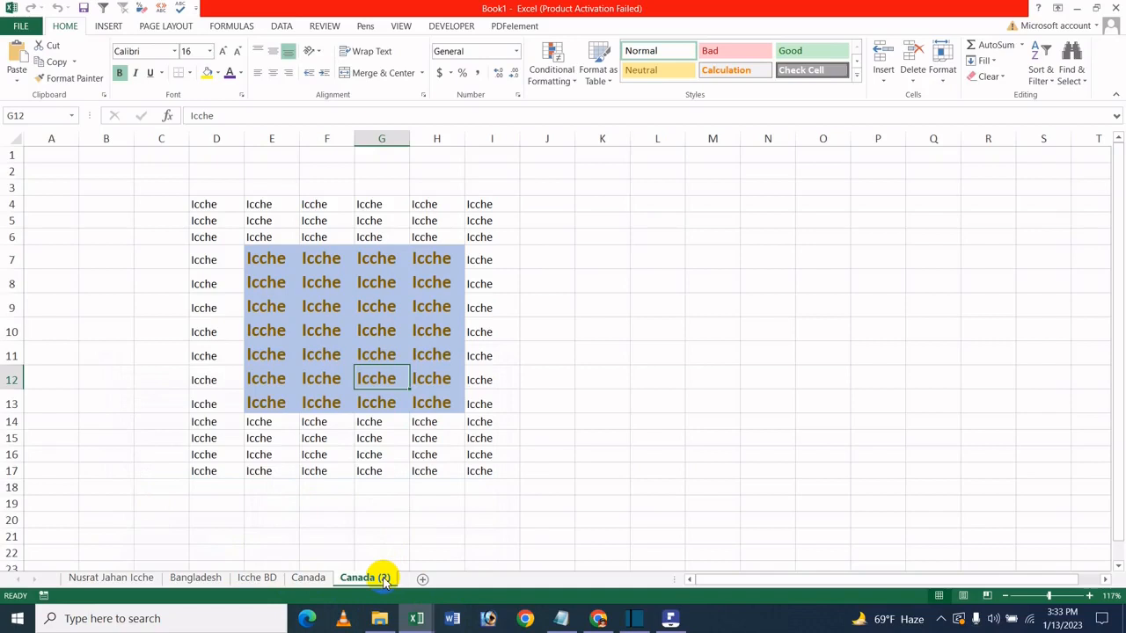
- Create a copy of the Icche BD sheet before the first sheet of Book1
left_click(308, 577, "ctrl")
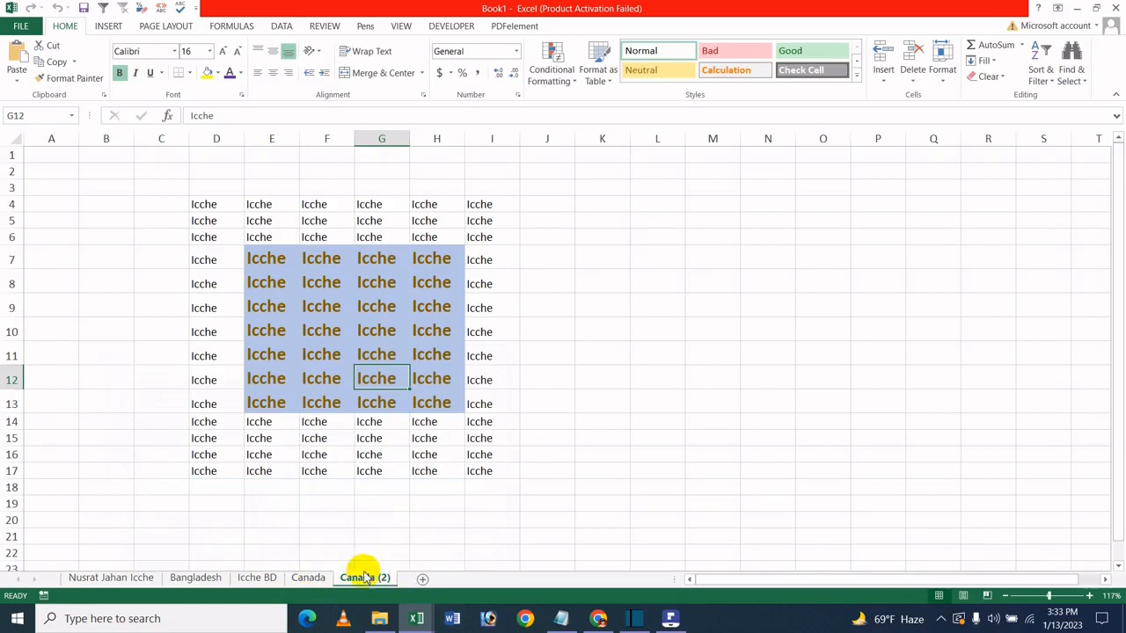
right_click(271, 578)
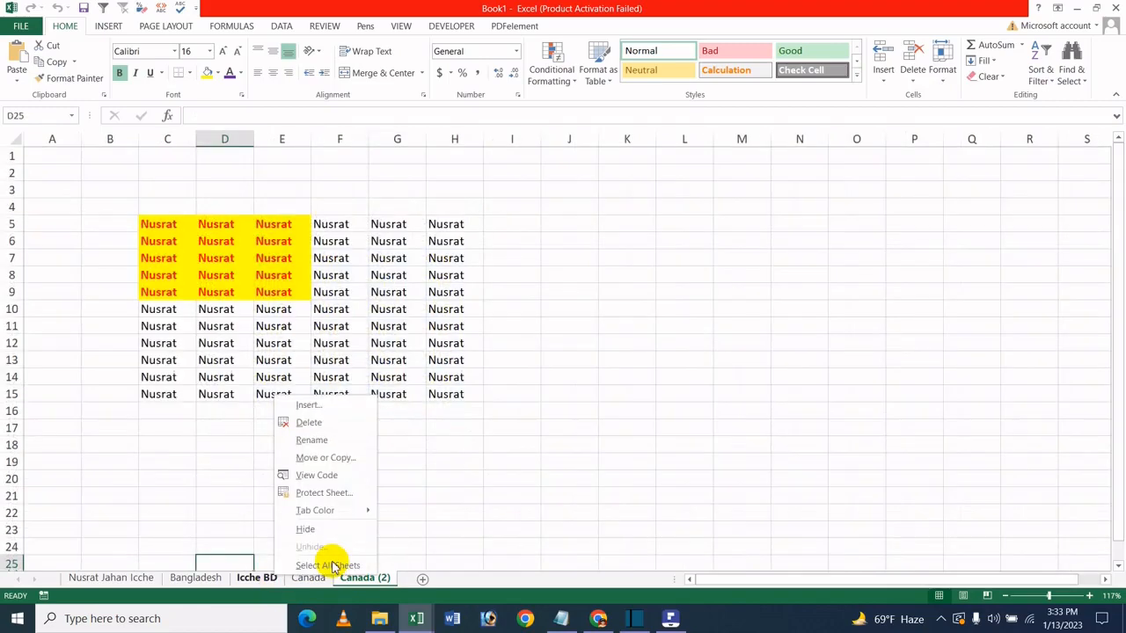
left_click(325, 459)
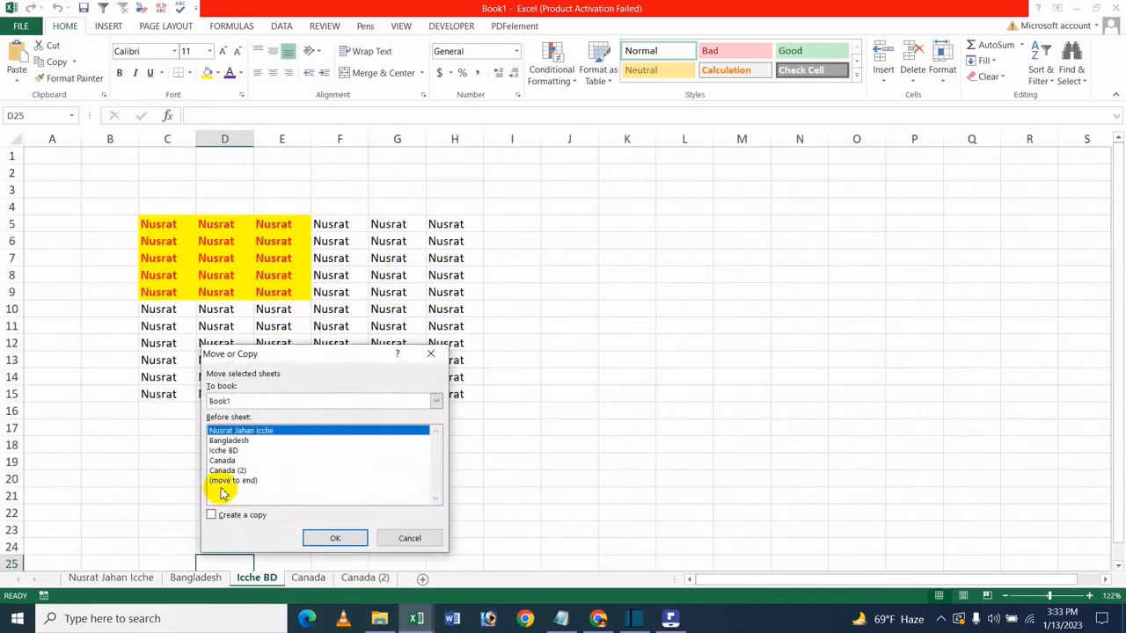
left_click(246, 514)
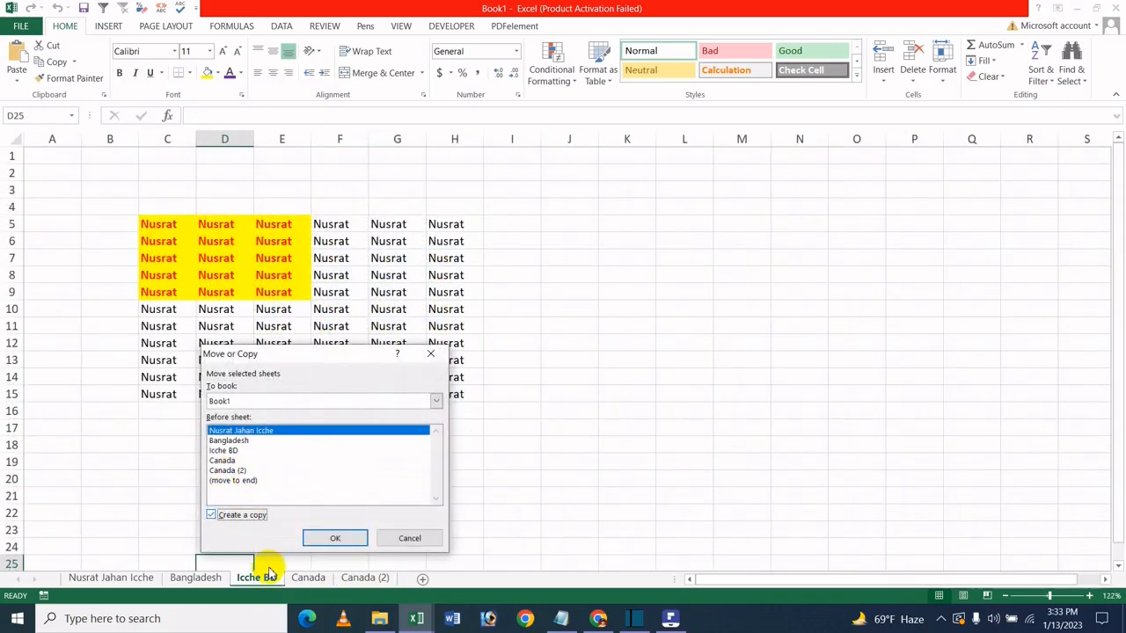
left_click(350, 538)
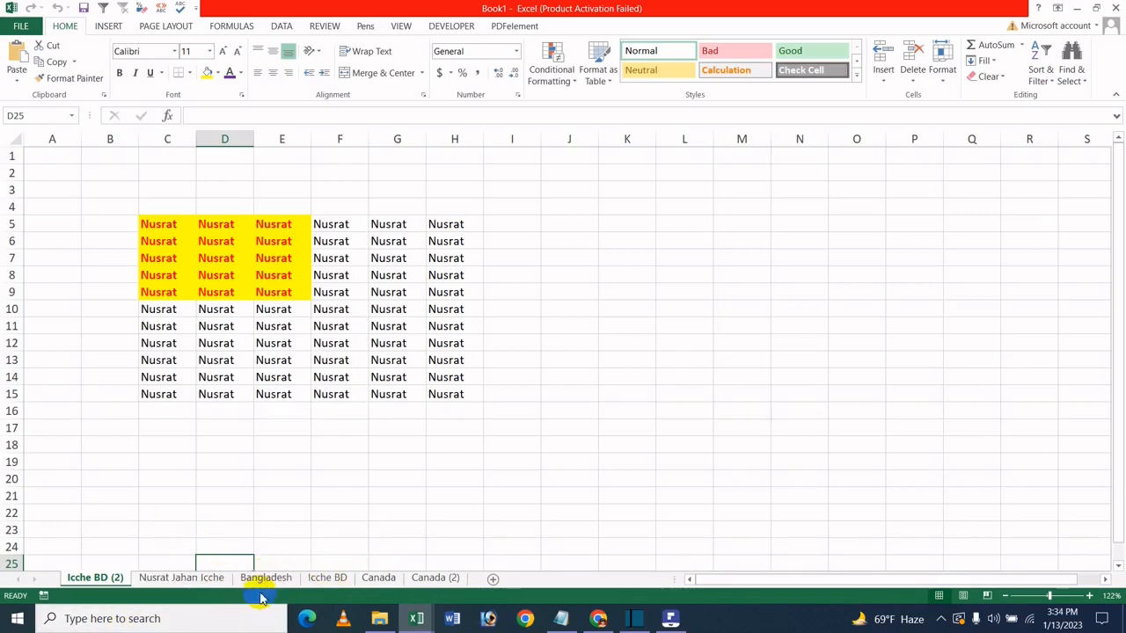
- Create a copy of the Bangladesh sheet before the Canada sheet in Book1 and compare the copy with its neighbour
left_click(266, 578)
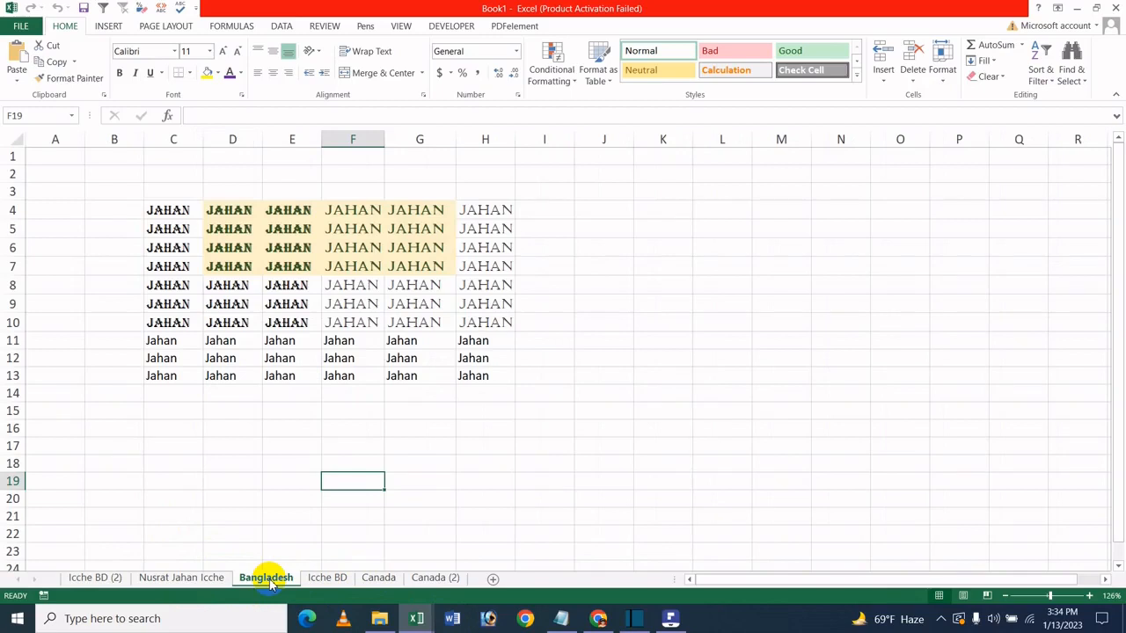
right_click(270, 584)
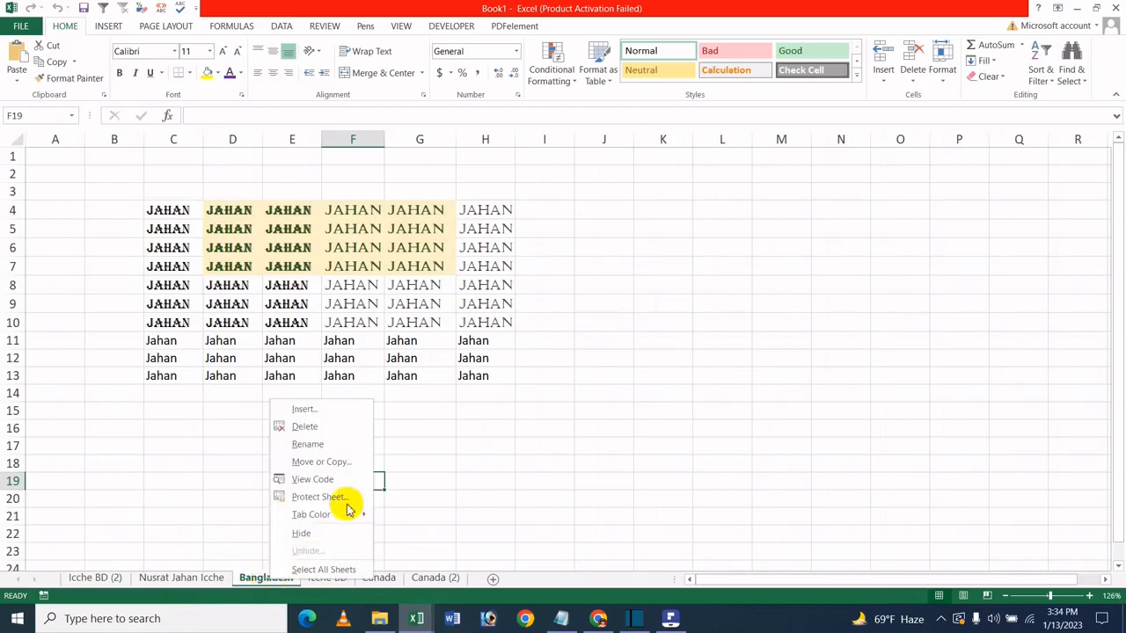
left_click(338, 462)
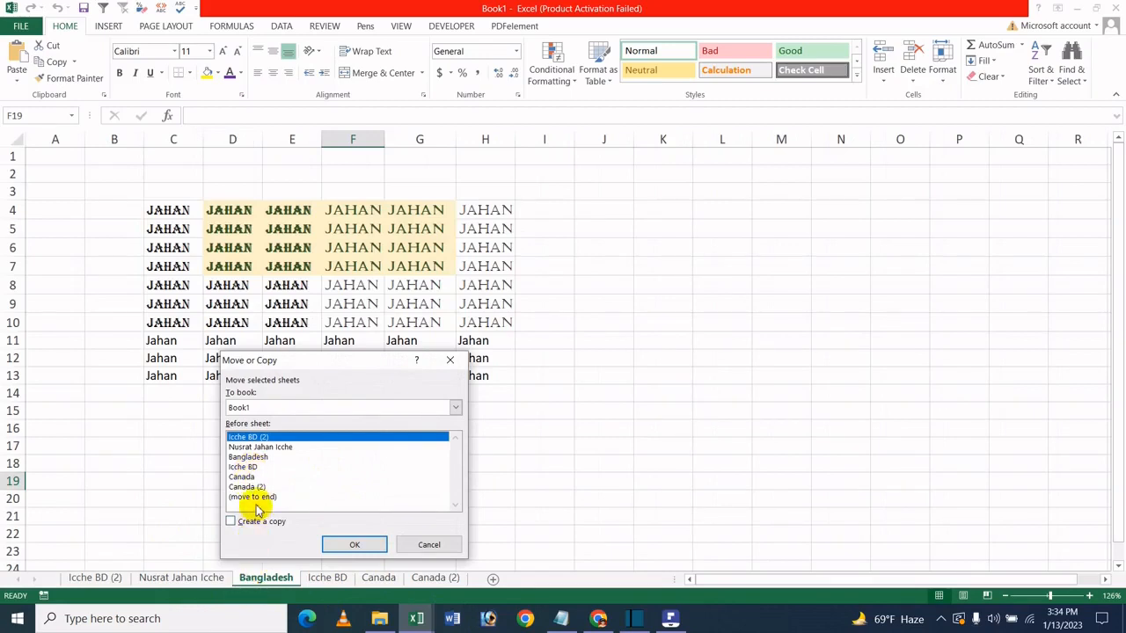
left_click(284, 466)
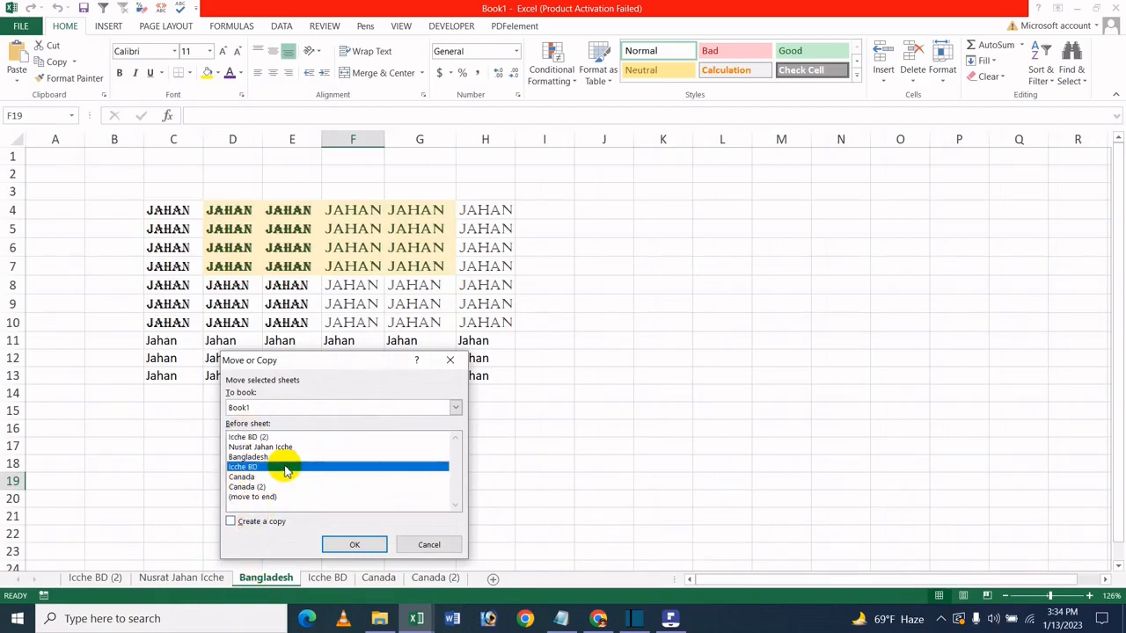
left_click(240, 522)
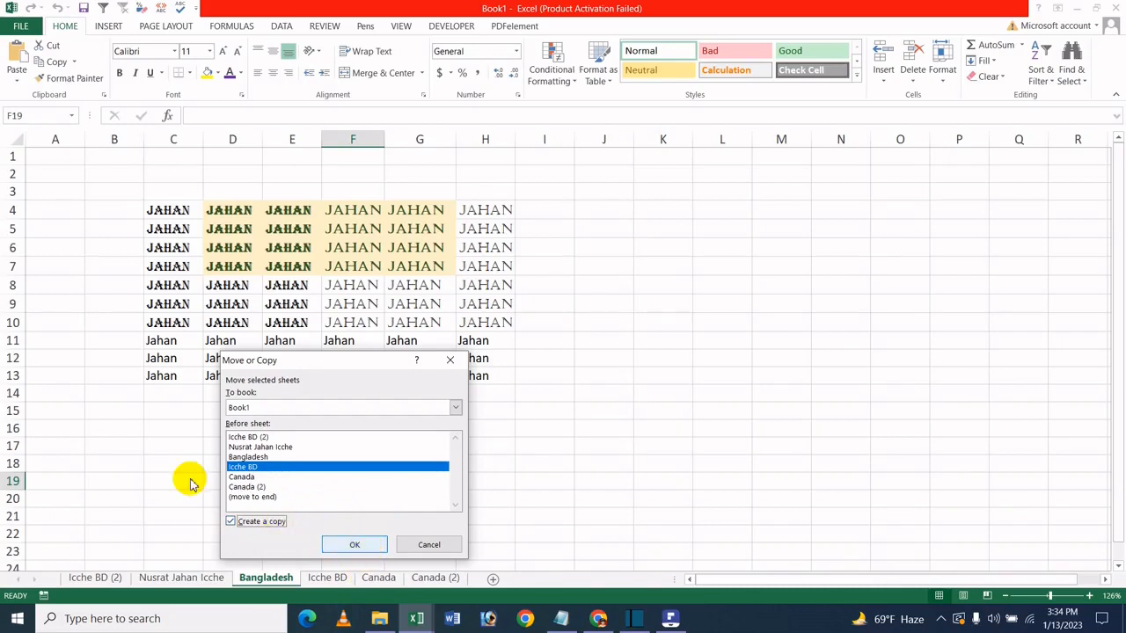
left_click(247, 476)
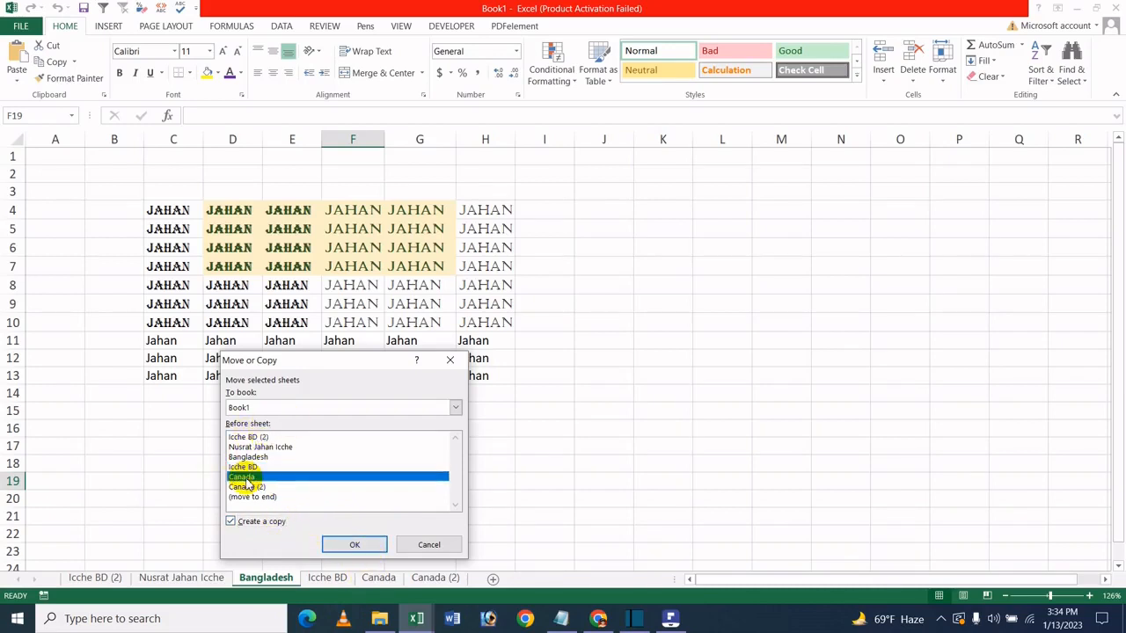
left_click(353, 545)
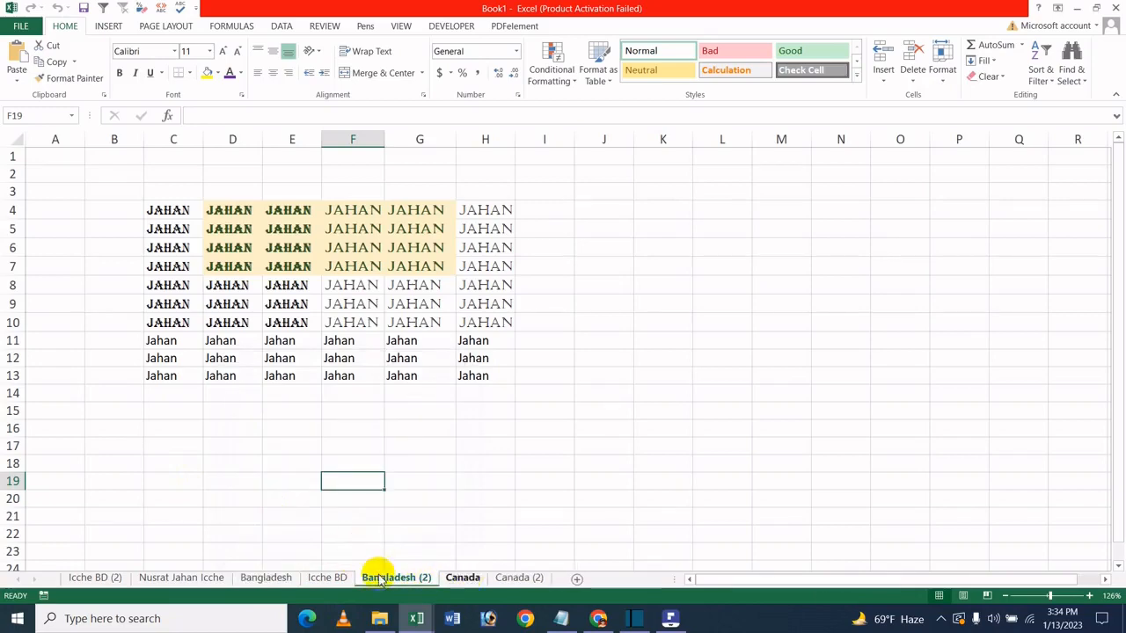
left_click(462, 579)
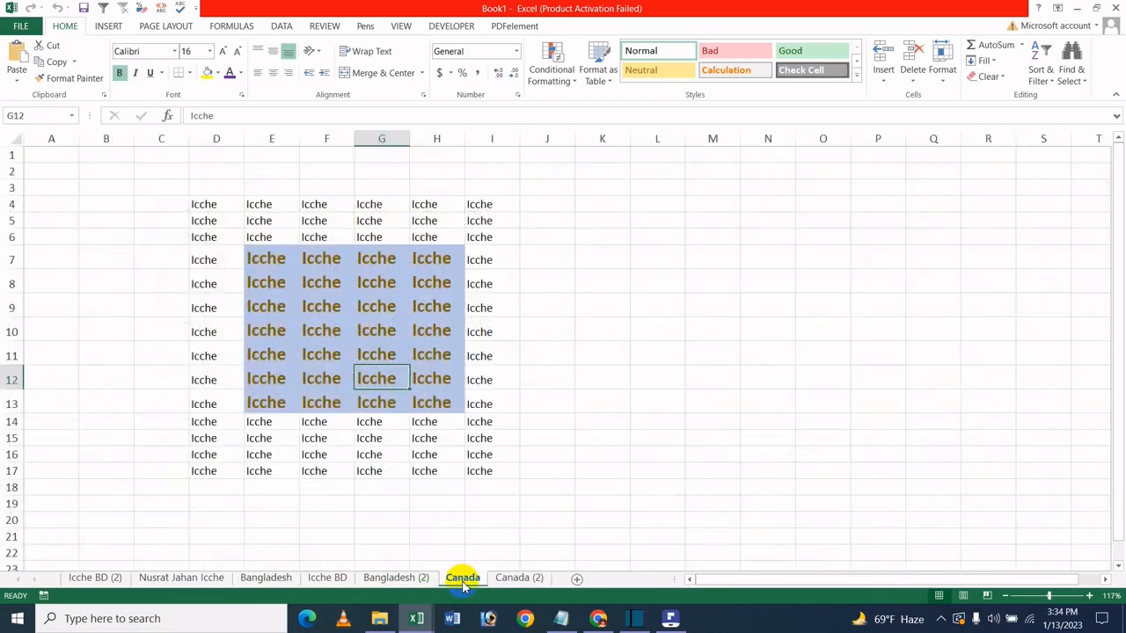
left_click(425, 576)
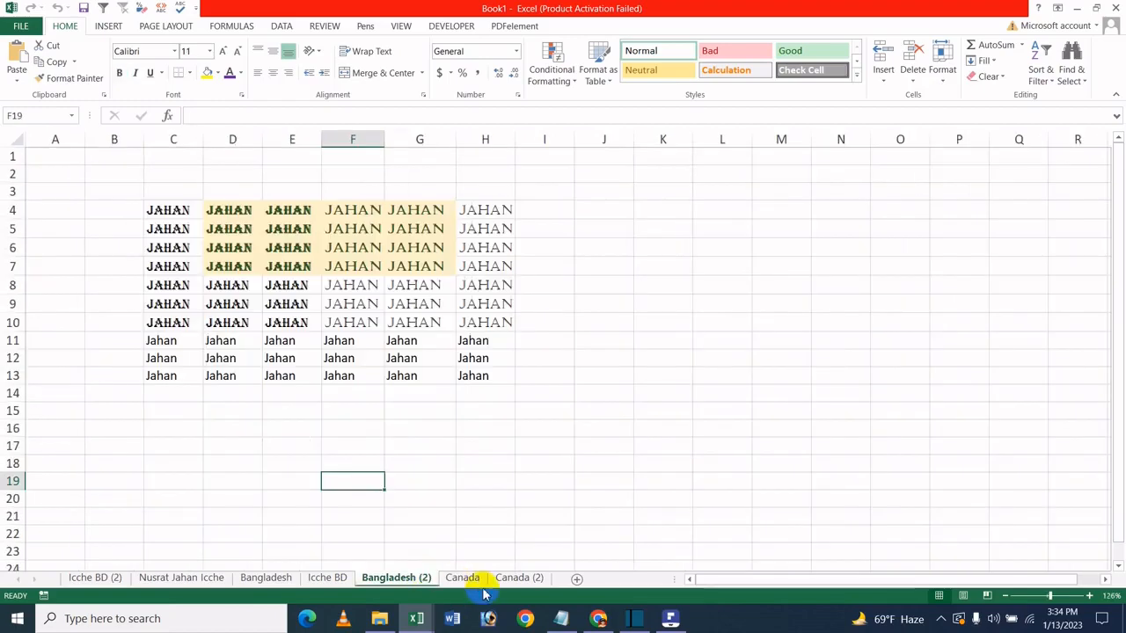
left_click(478, 578)
- Delete the copied sheets Icche BD (2), Bangladesh (2) and Canada (2) from Book1 together
left_click(397, 577)
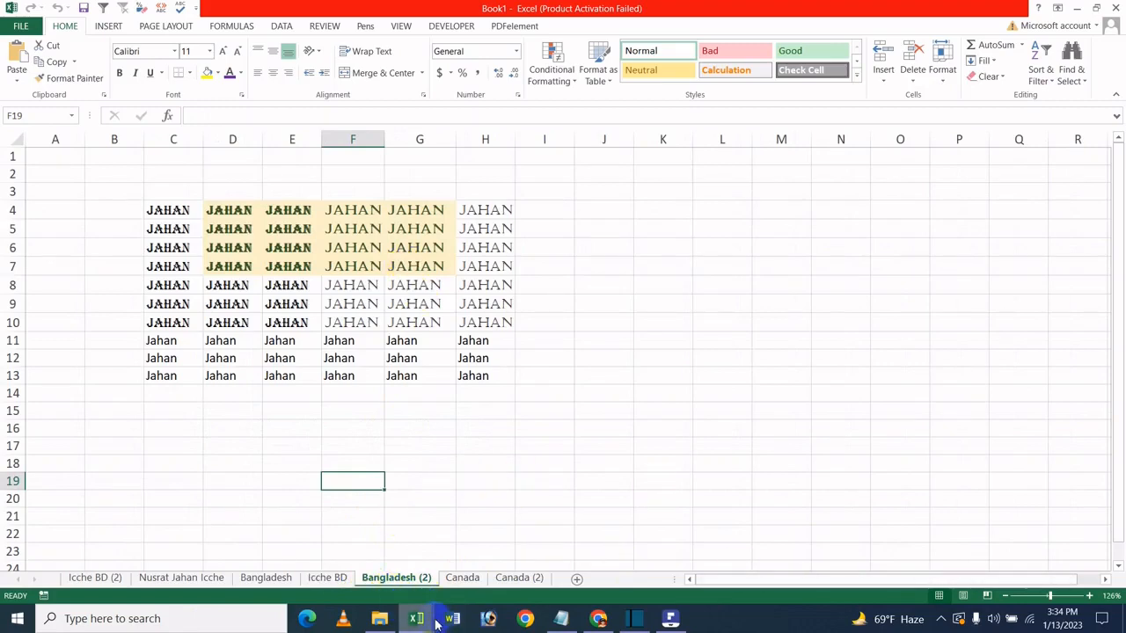
mouse_move(431, 622)
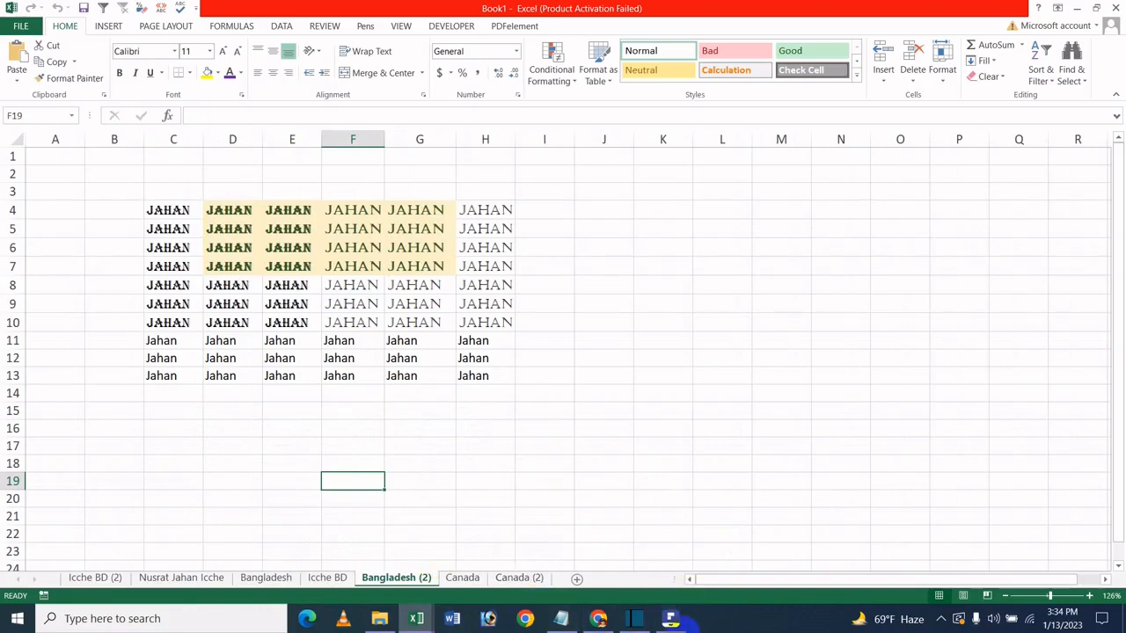
left_click(506, 579, "ctrl")
left_click(115, 579, "ctrl")
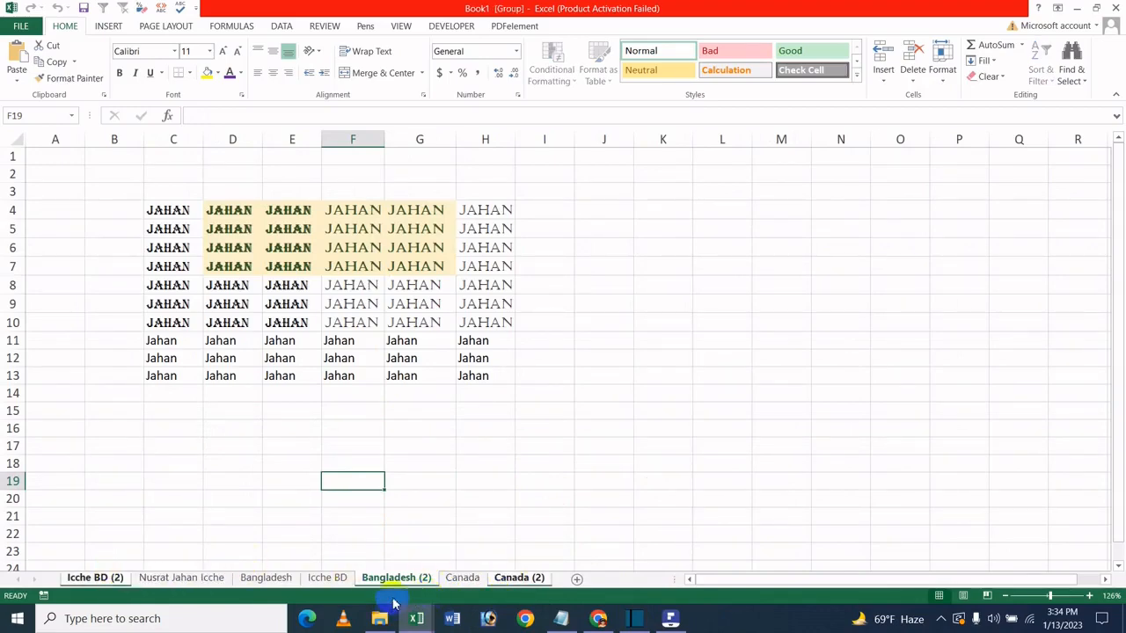
right_click(413, 581)
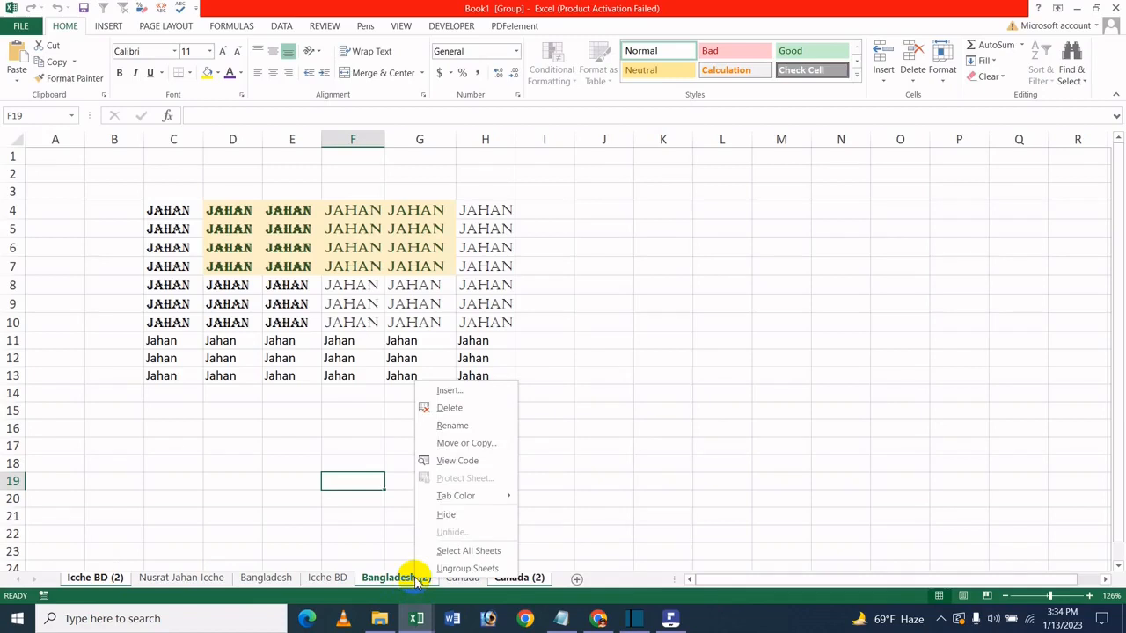
left_click(472, 409)
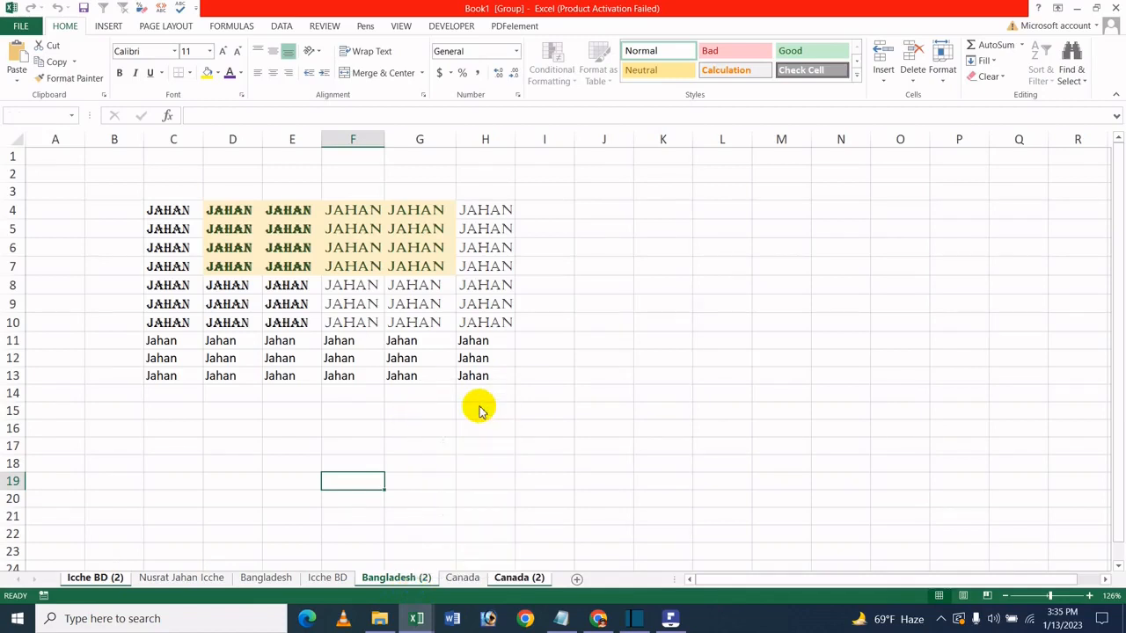
key("Return")
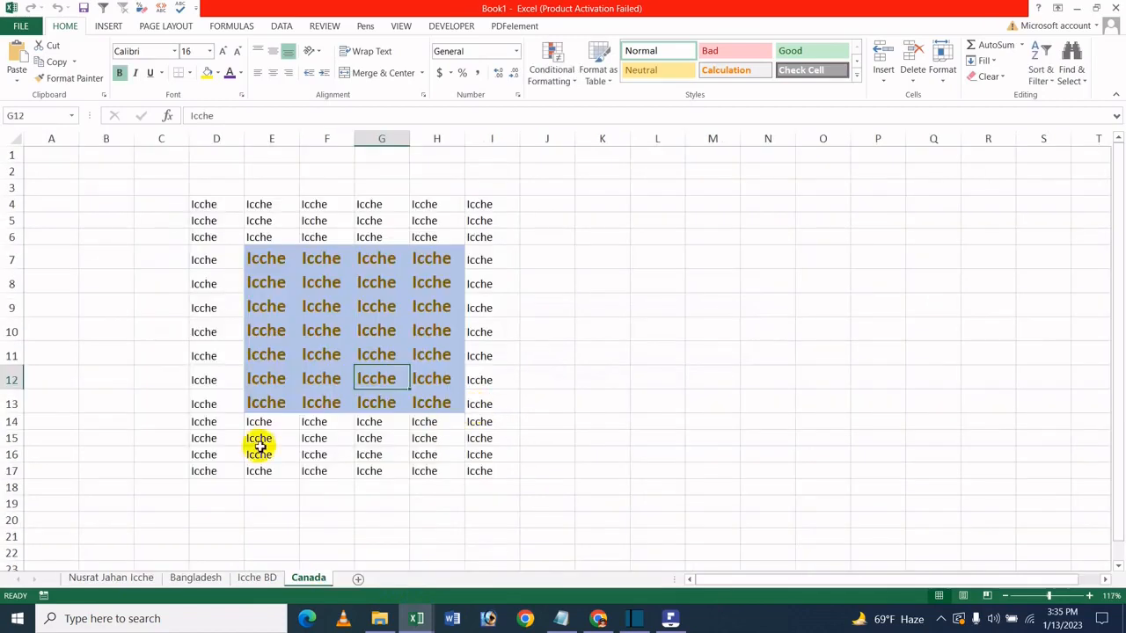
- Switch between Book1 and Book15 to review the sheets each workbook contains
left_click(124, 579)
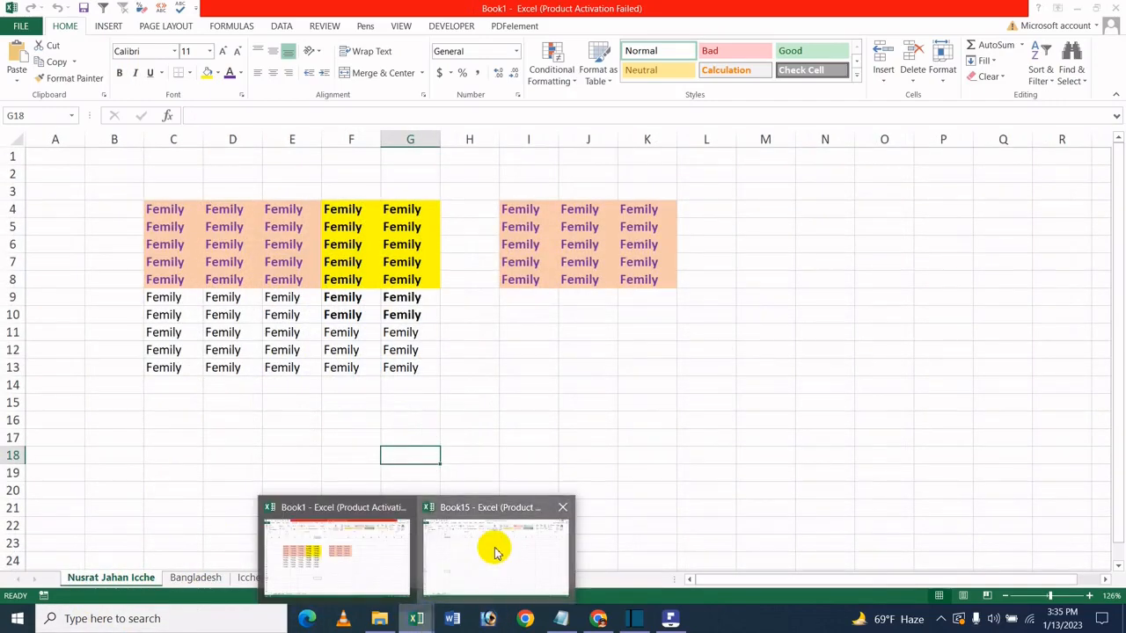
left_click(492, 550)
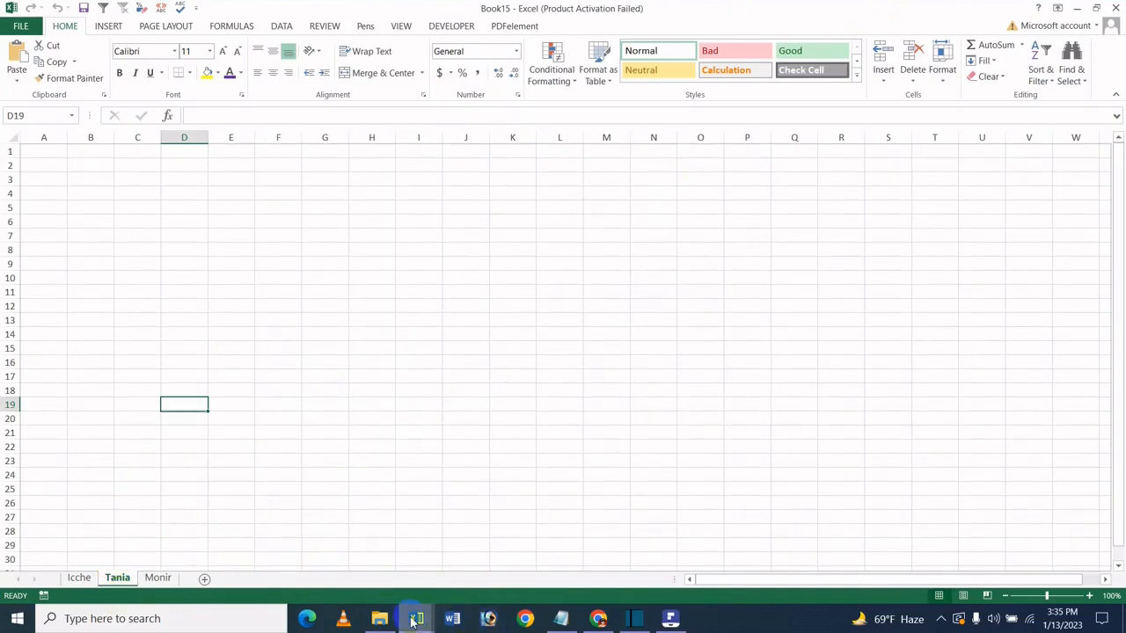
mouse_move(413, 621)
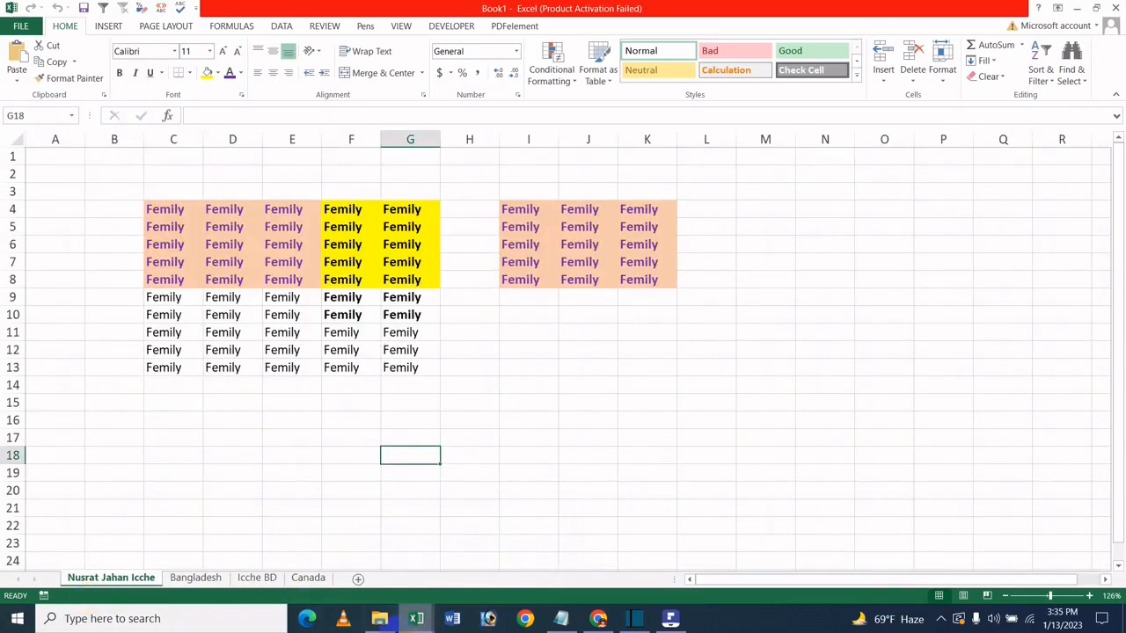
mouse_move(422, 607)
mouse_move(467, 546)
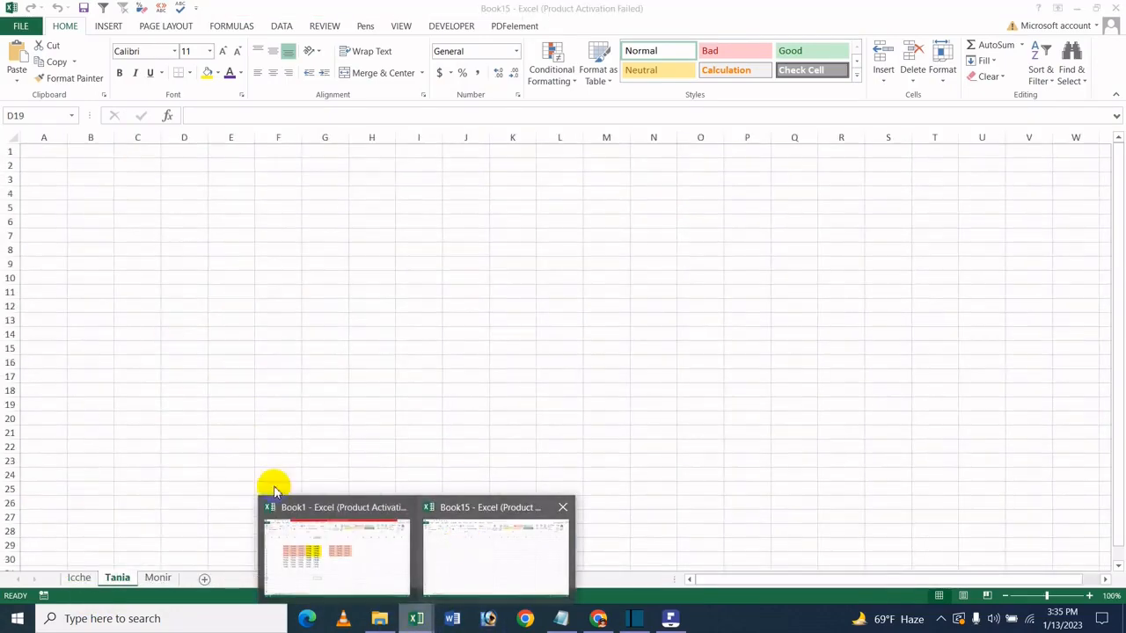
left_click(115, 421)
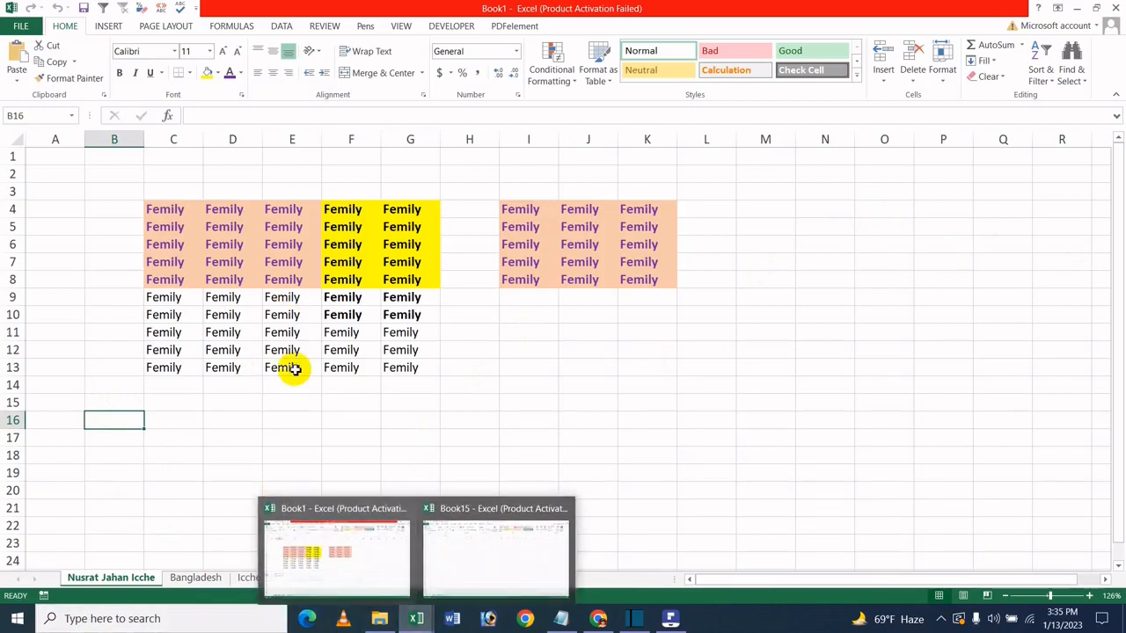
- Move the Canada sheet from Book1 to the end of Book15
left_click(308, 578)
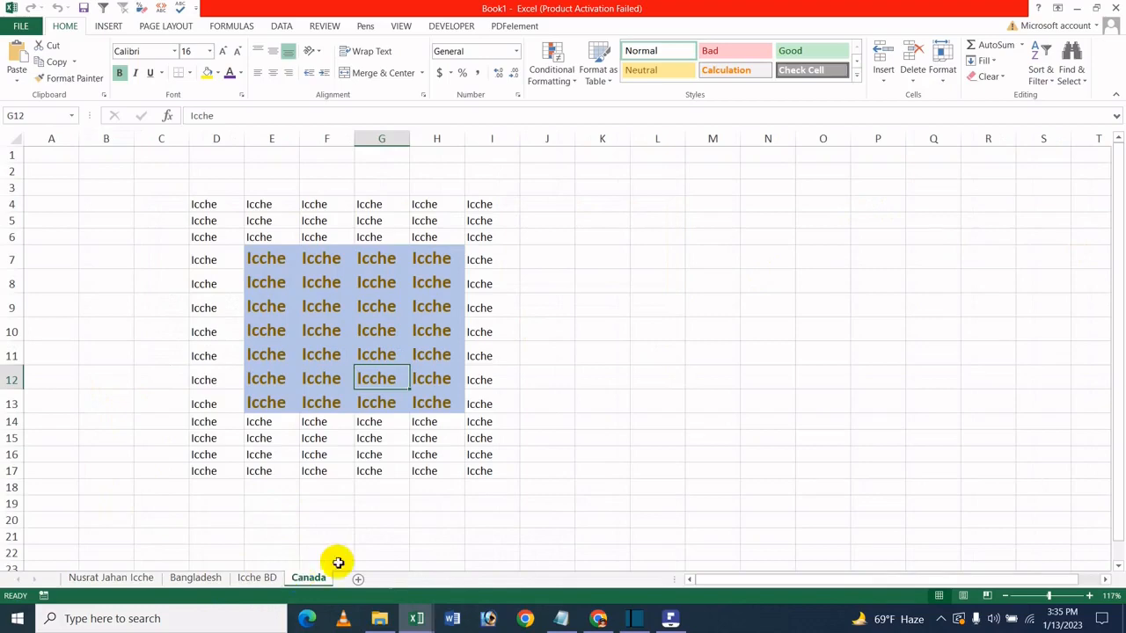
left_click(939, 78)
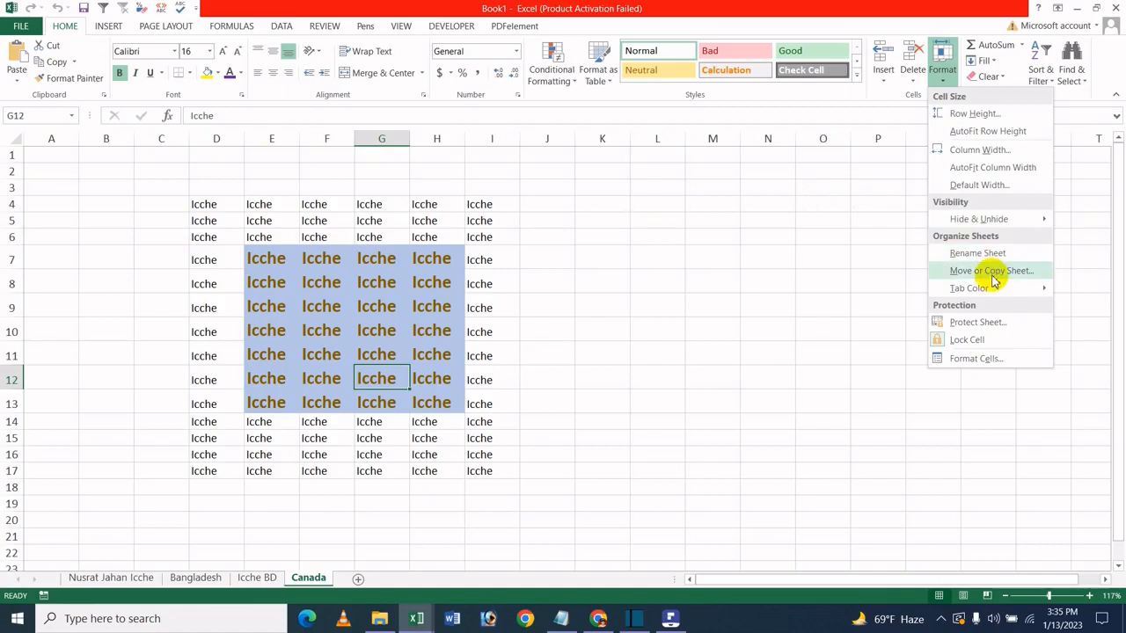
left_click(991, 273)
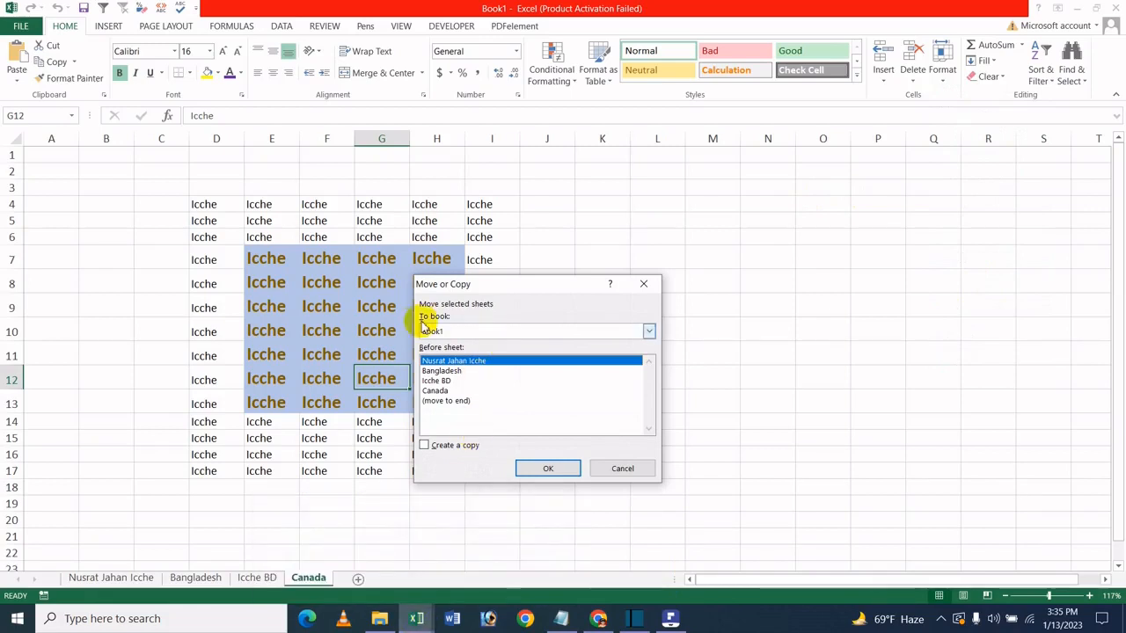
left_click(446, 333)
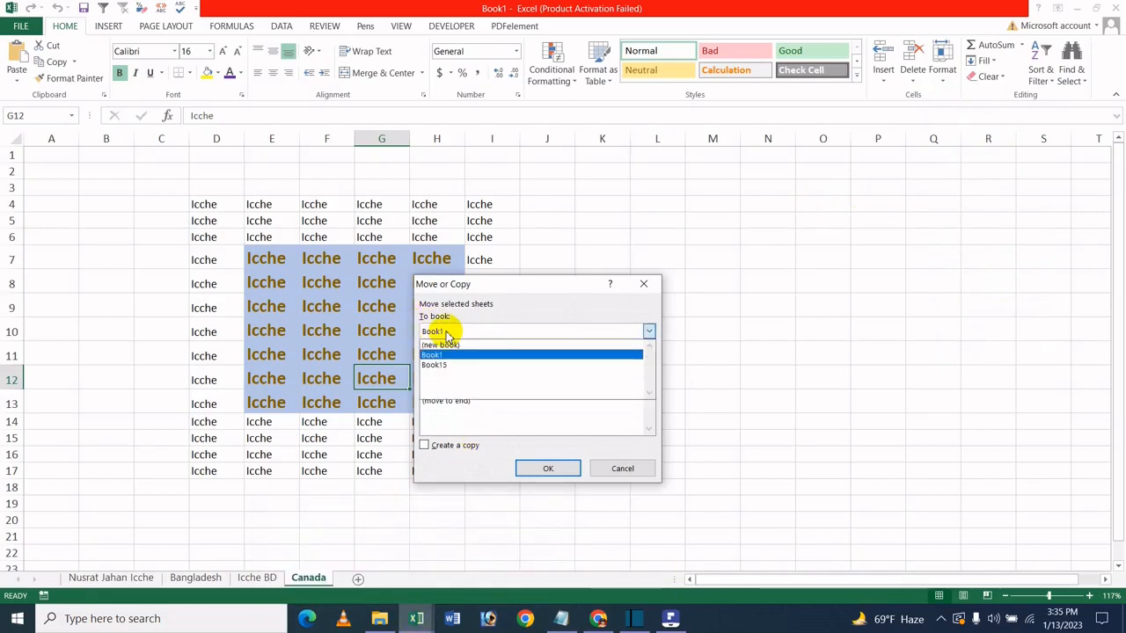
left_click(446, 335)
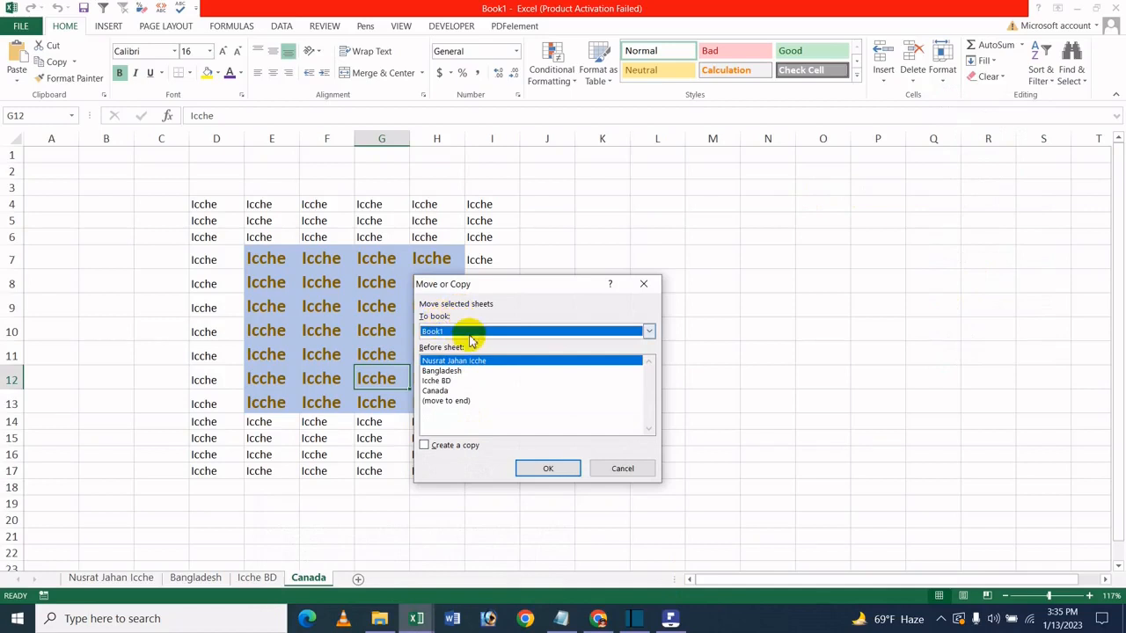
left_click(469, 333)
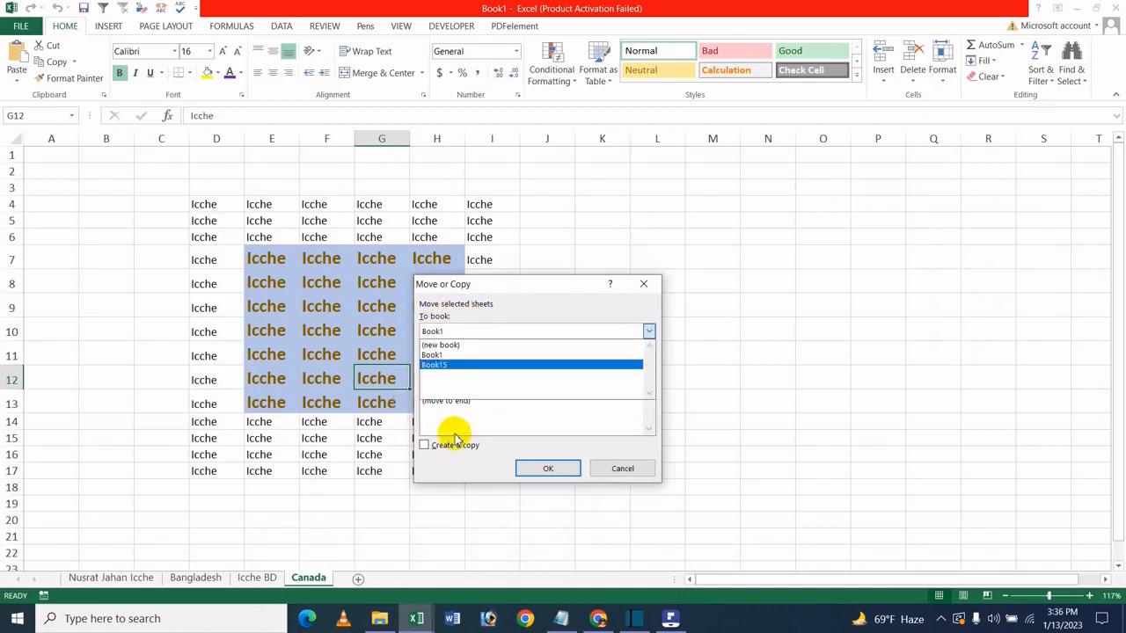
left_click(479, 367)
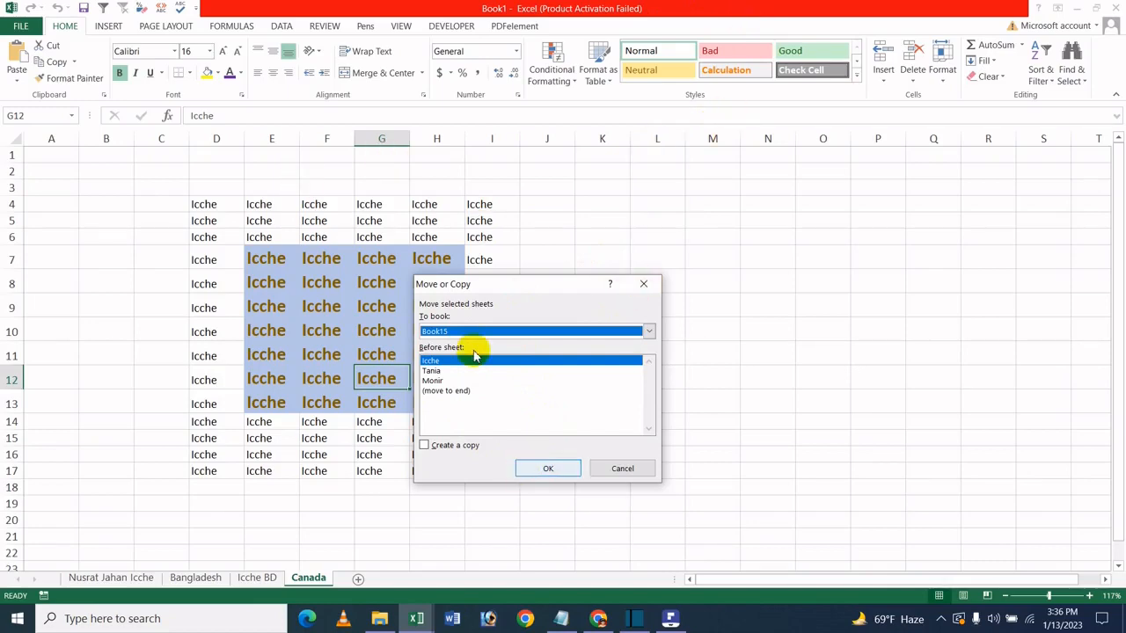
left_click(457, 391)
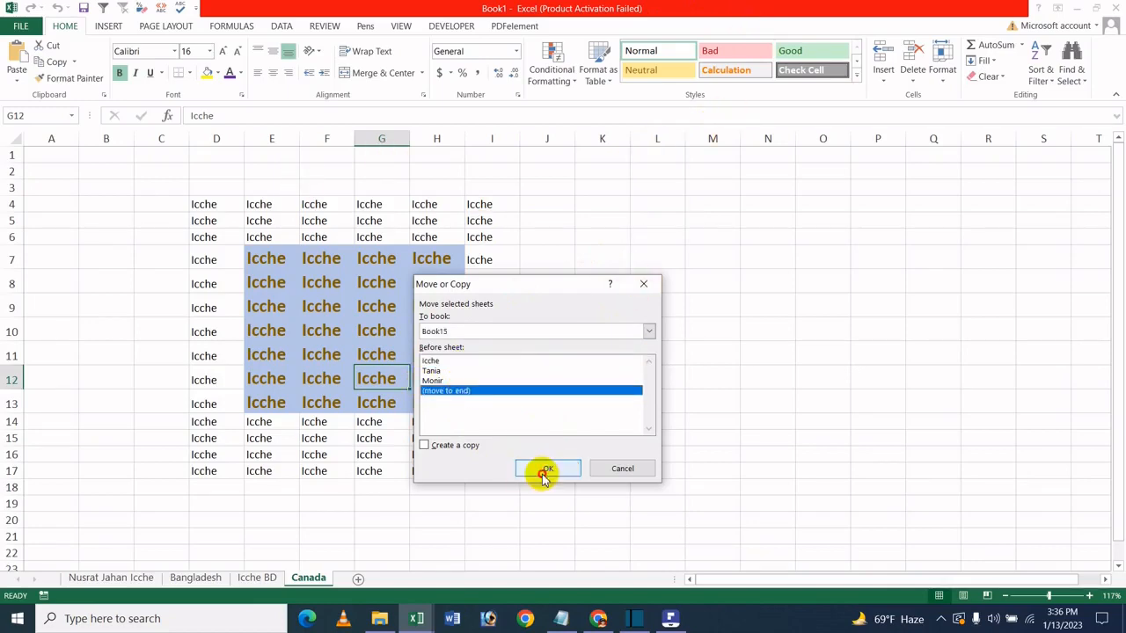
left_click(544, 469)
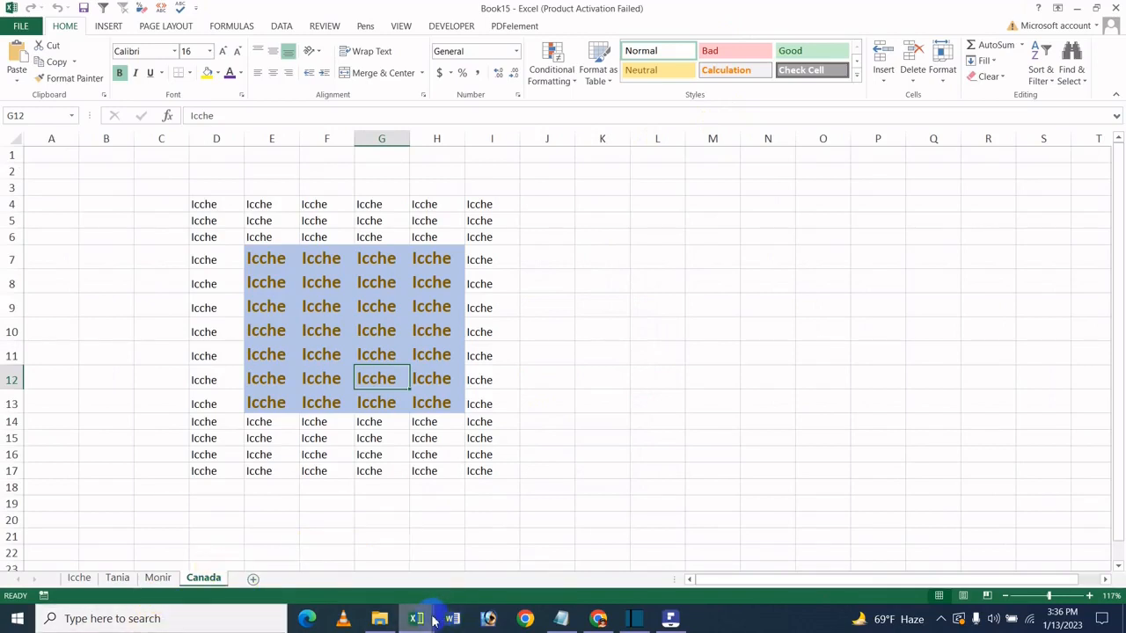
- Compare the sheet tabs of Book1 and Book15 to check where the Canada sheet is
mouse_move(426, 618)
left_click(360, 587)
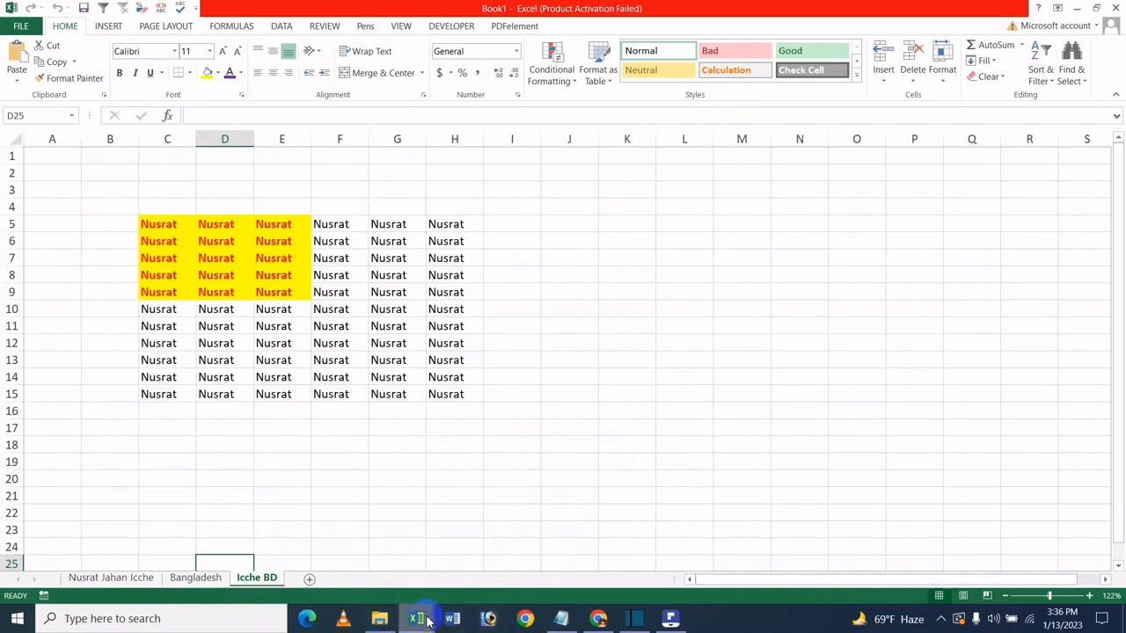
mouse_move(421, 615)
mouse_move(467, 558)
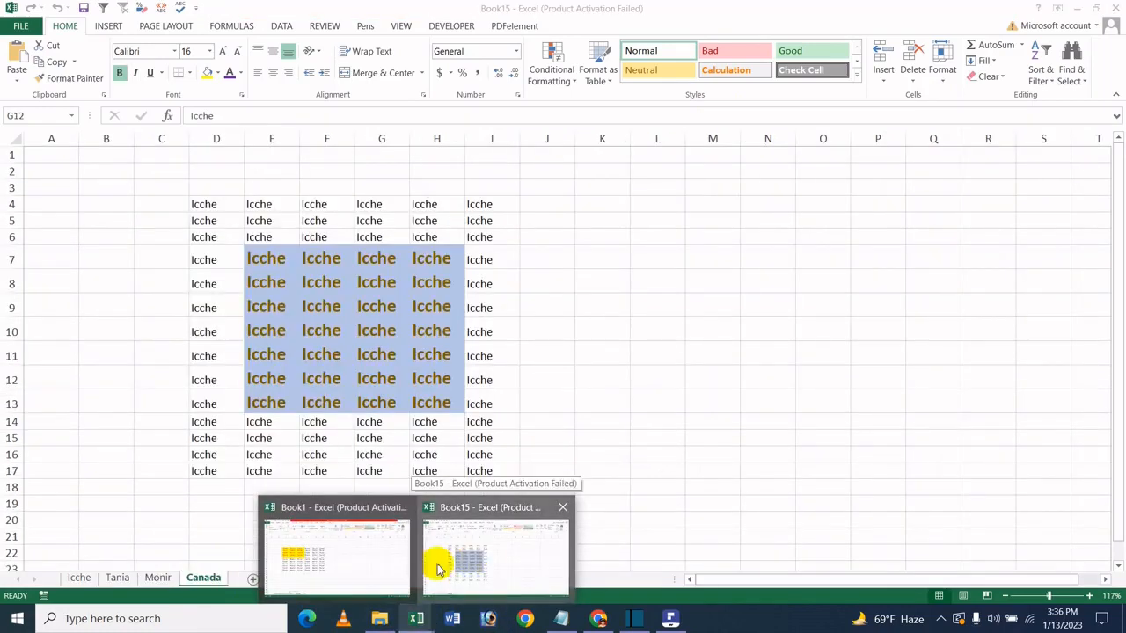
left_click(437, 568)
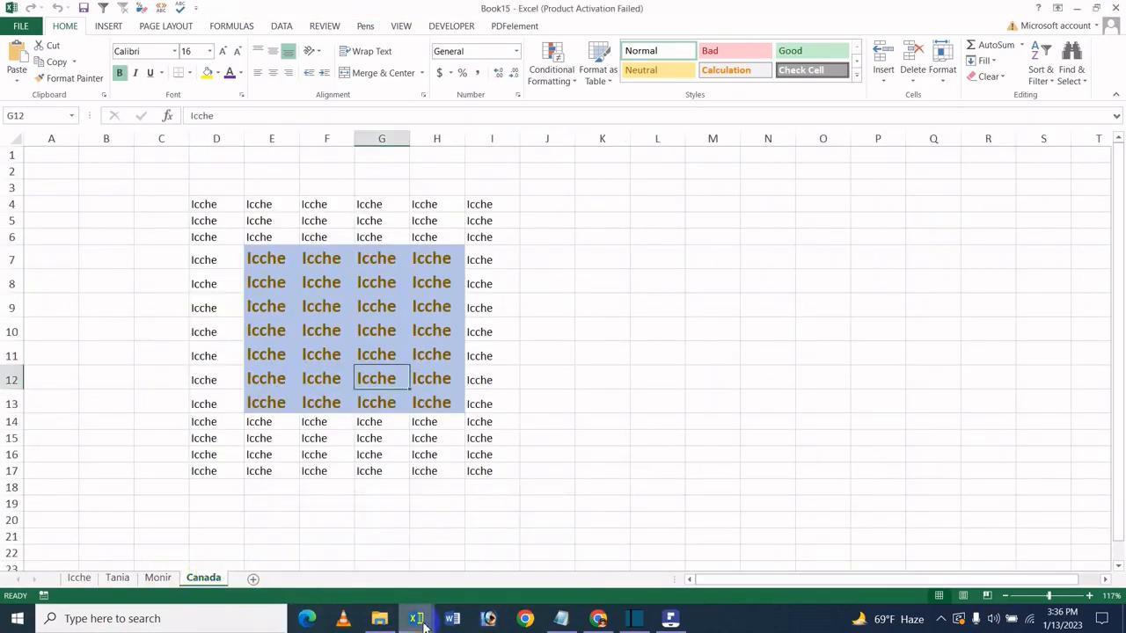
mouse_move(424, 618)
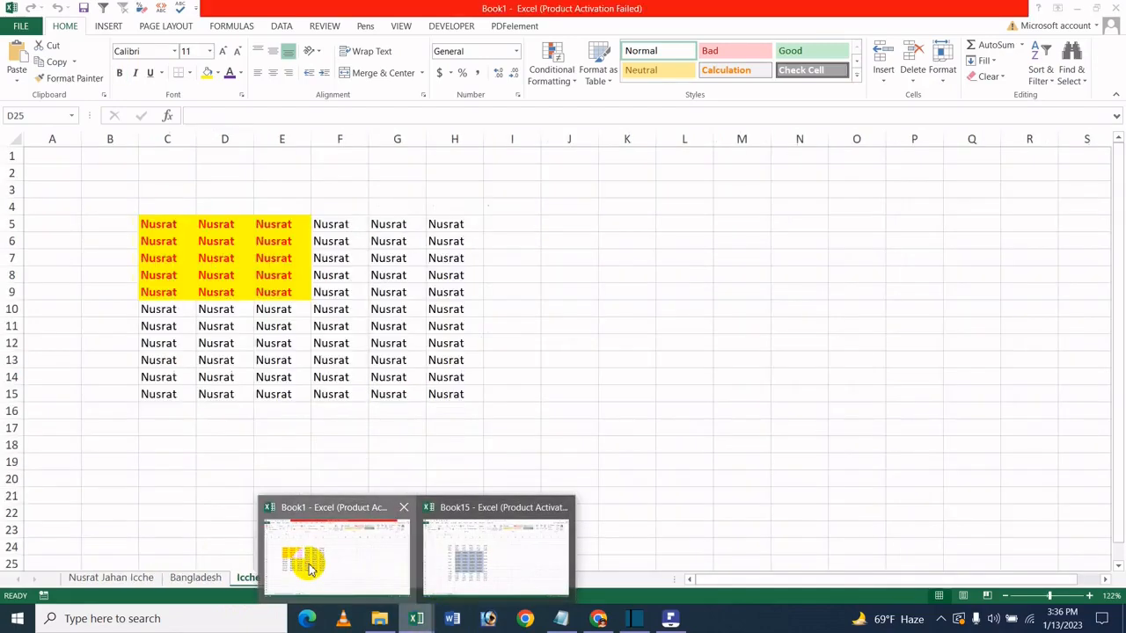
left_click(304, 563)
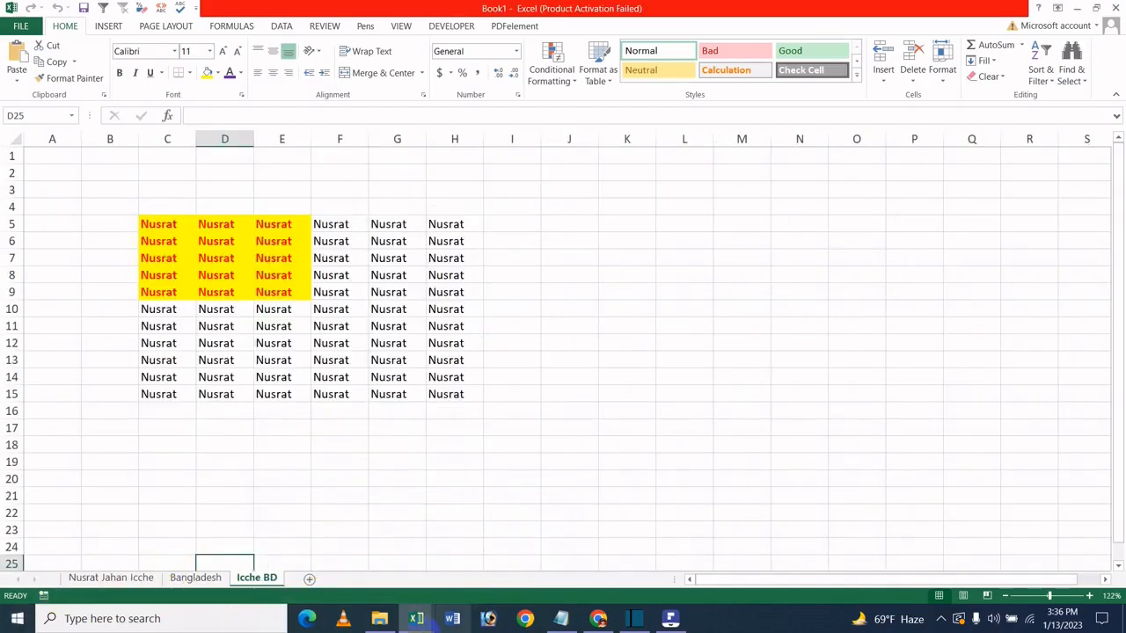
left_click(416, 618)
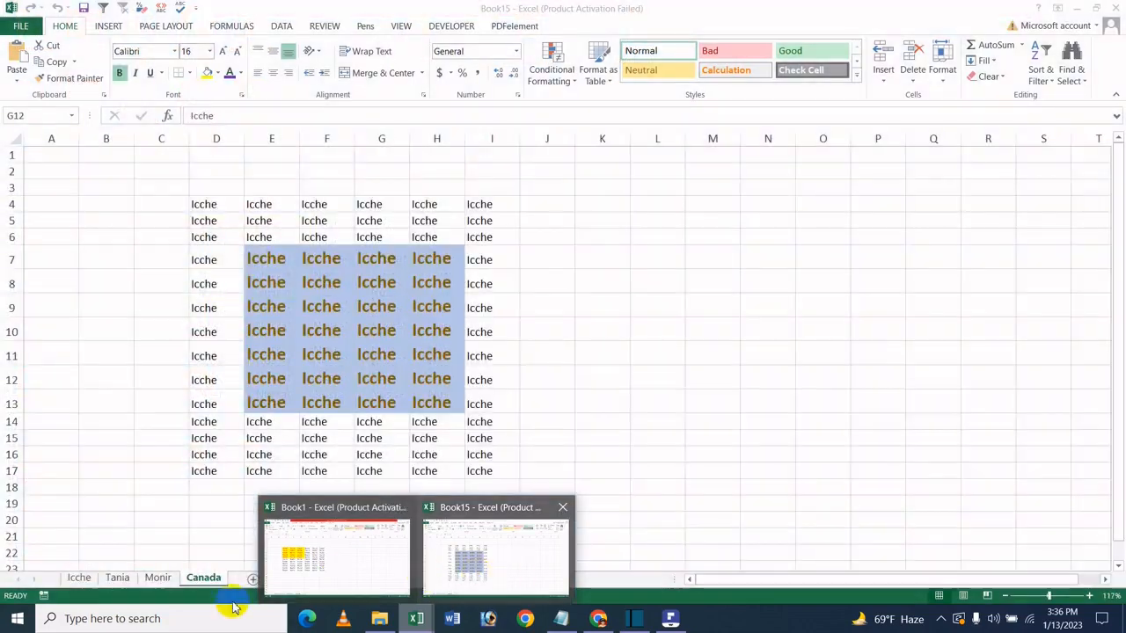
left_click(291, 536)
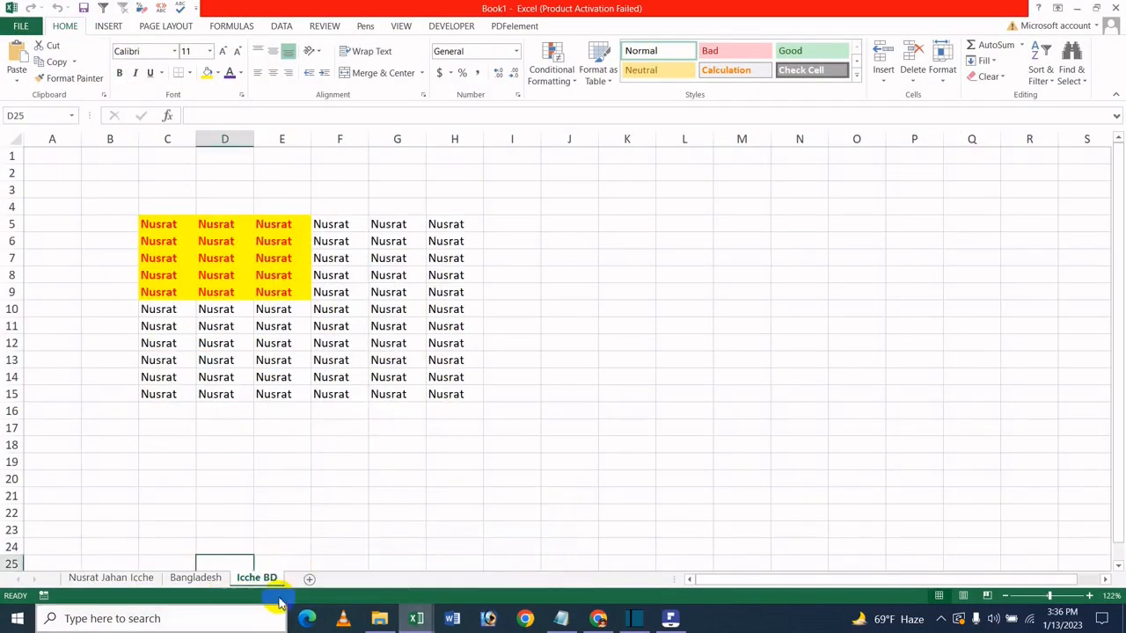
mouse_move(403, 622)
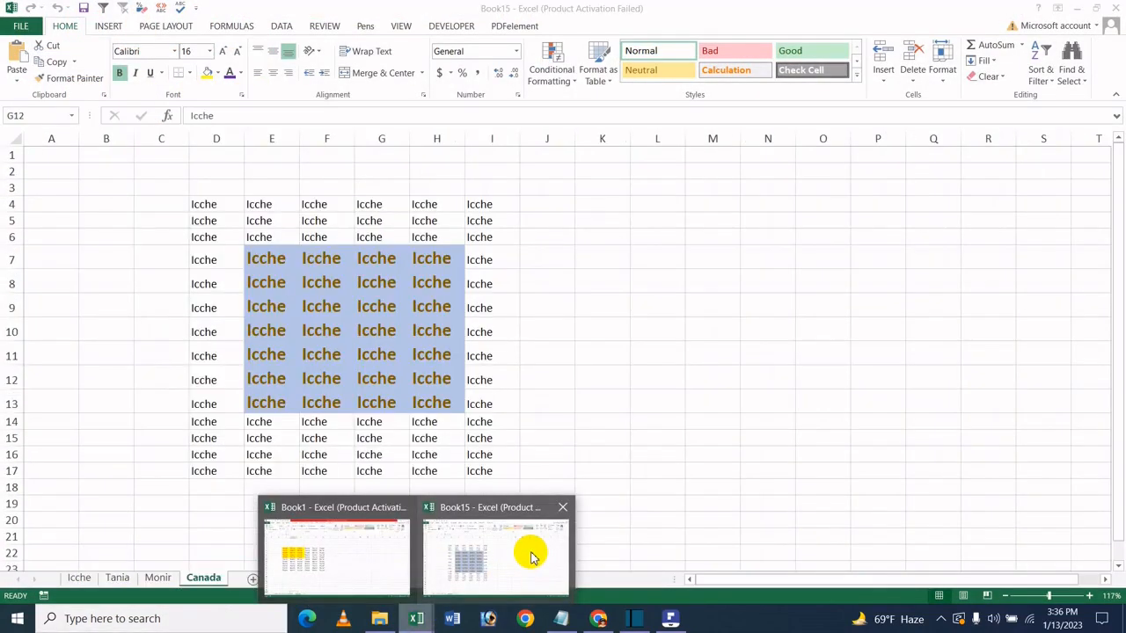
left_click(530, 554)
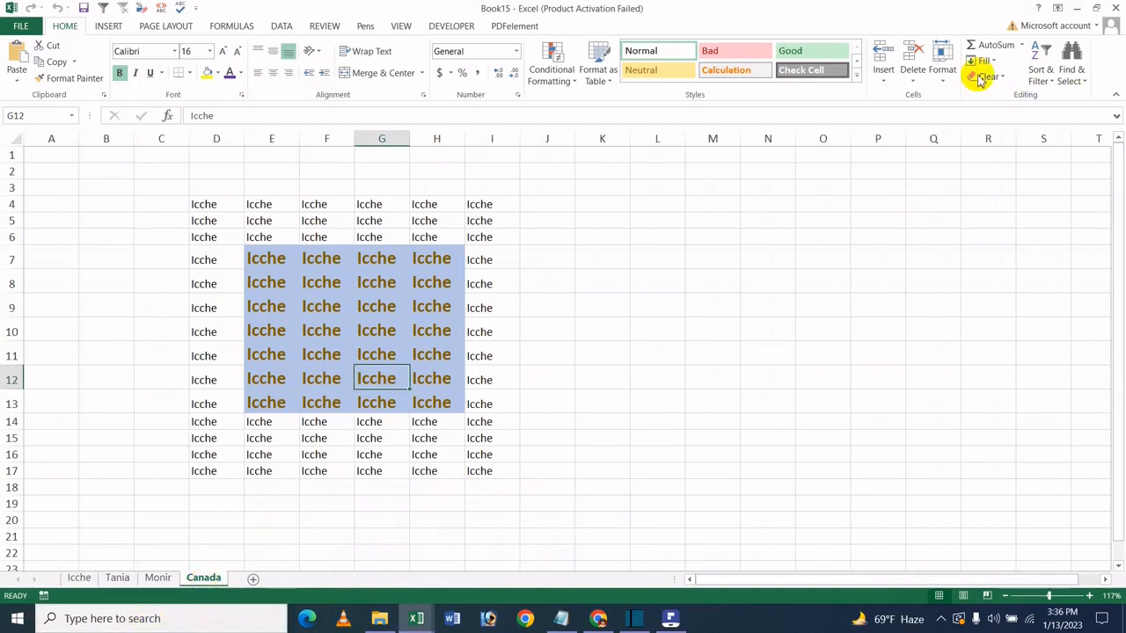
left_click(941, 85)
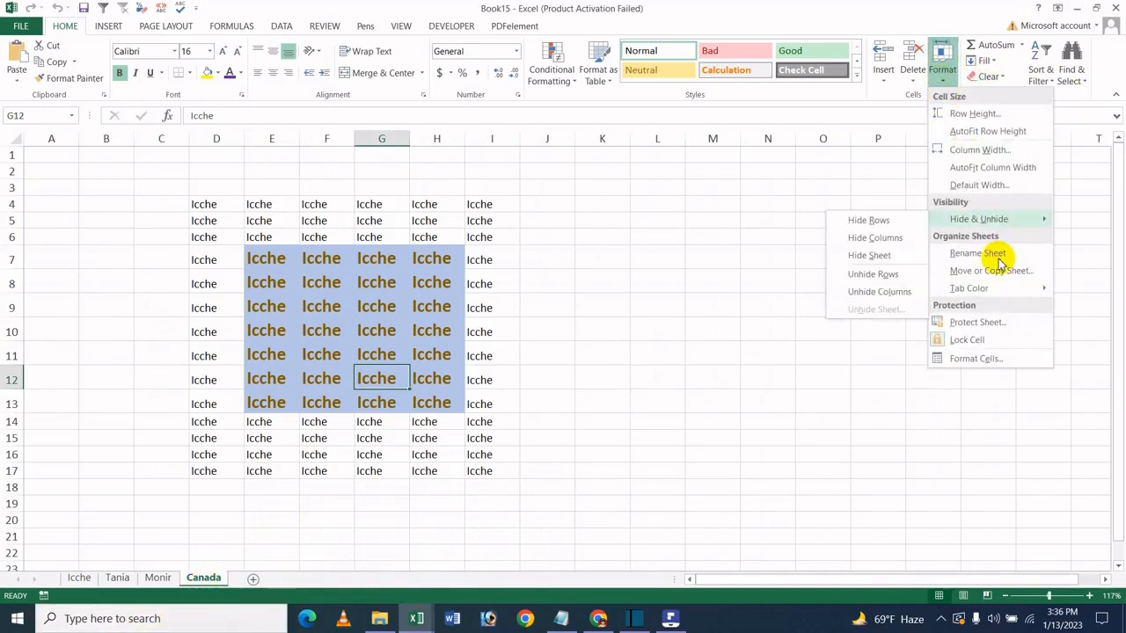
left_click(365, 485)
- Create a copy of the Bangladesh sheet before the first sheet of Book1
mouse_move(422, 621)
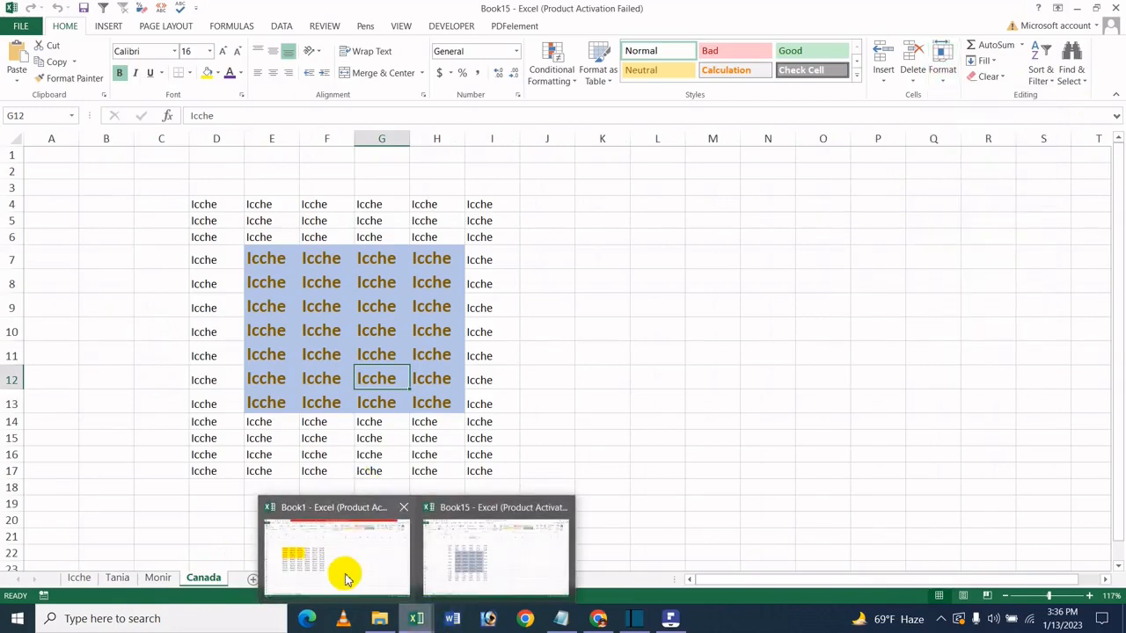
left_click(344, 572)
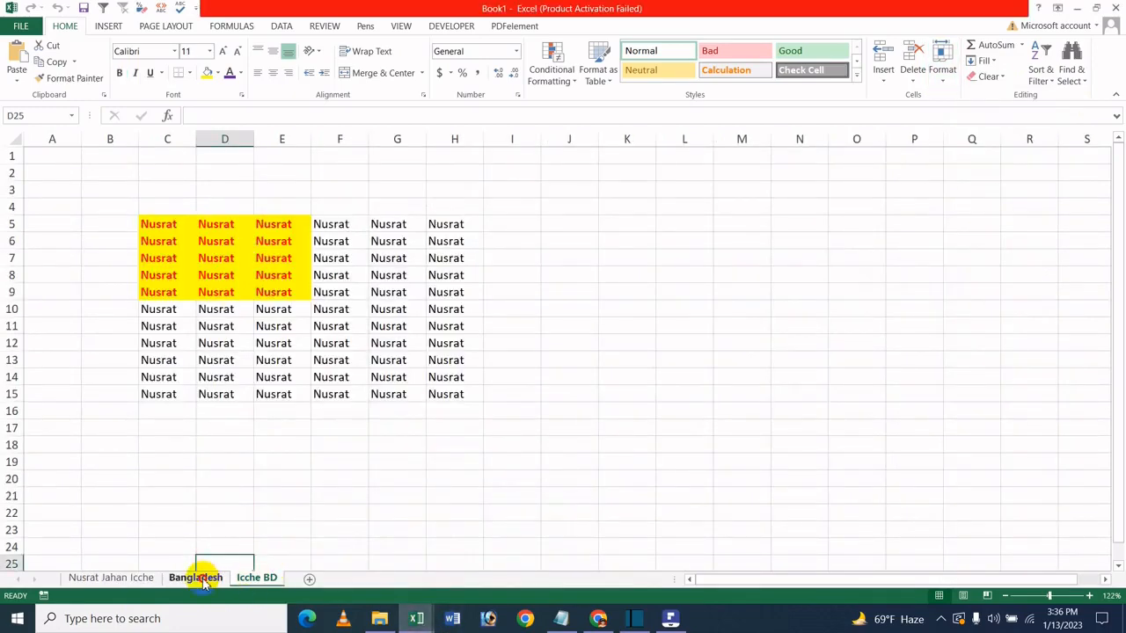
left_click(201, 578)
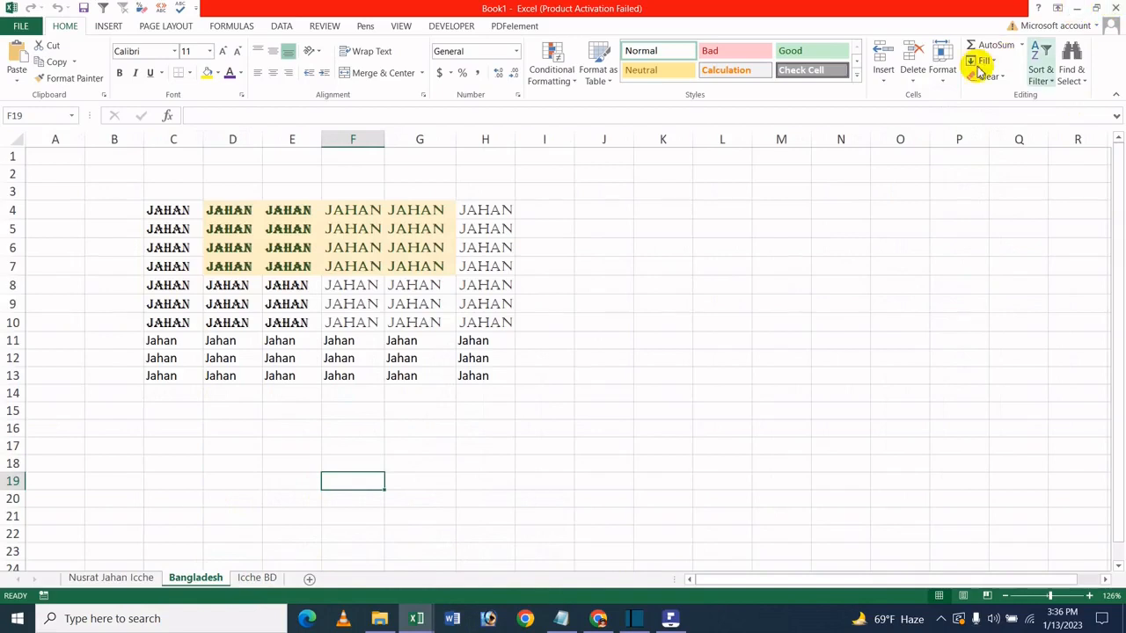
left_click(942, 79)
left_click(985, 271)
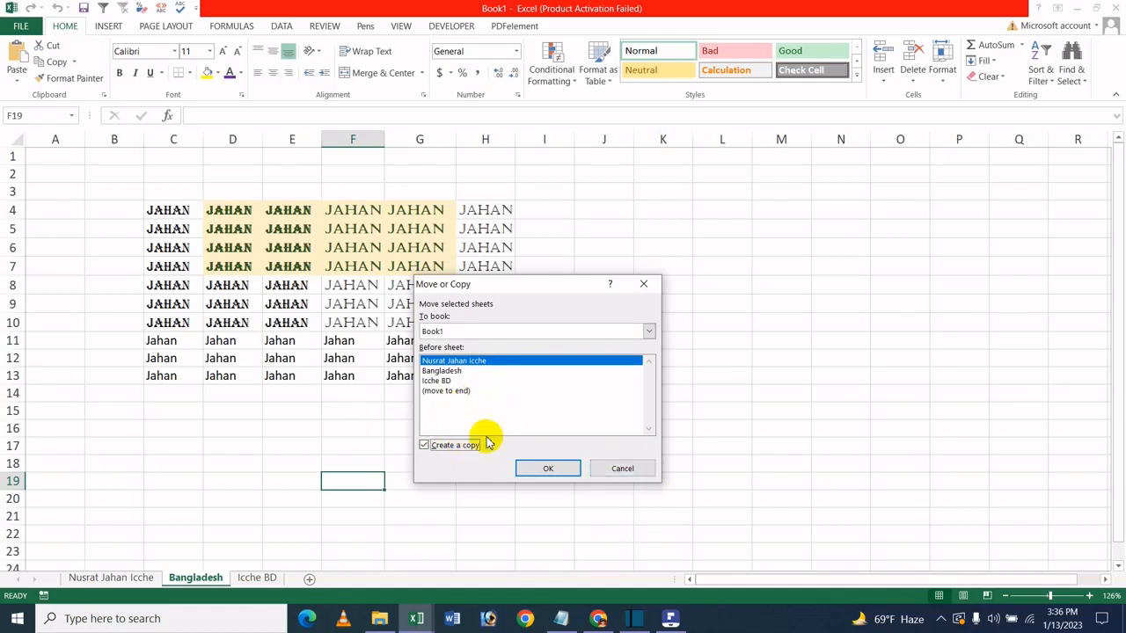
left_click(557, 469)
left_click(279, 363)
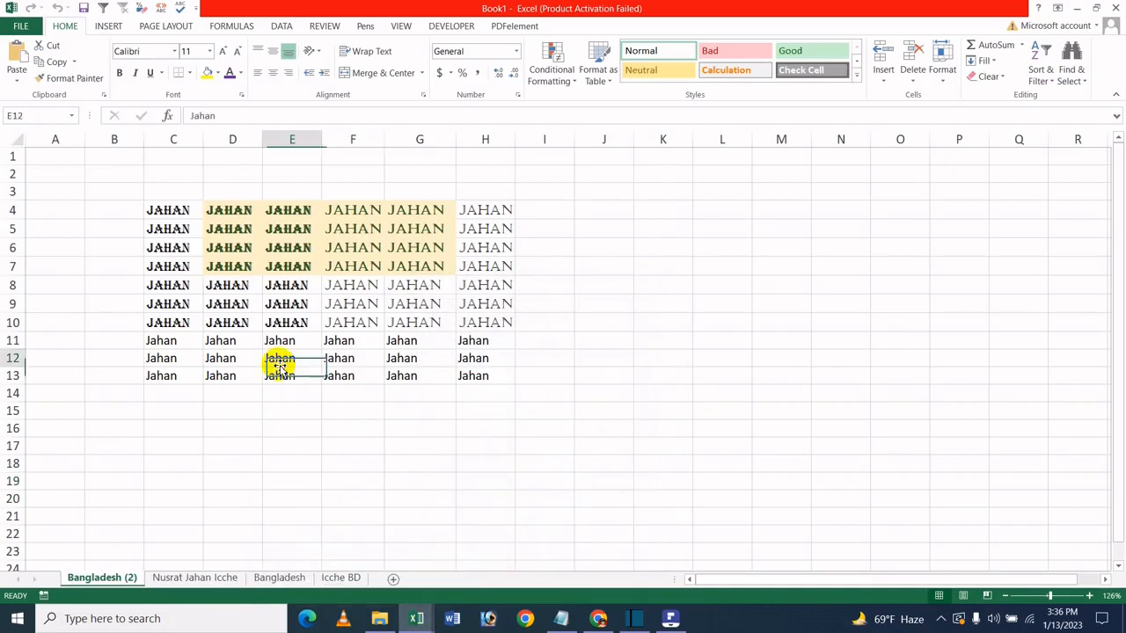
- Delete the Bangladesh (2) sheet from Book1 and confirm its permanent removal
right_click(141, 576)
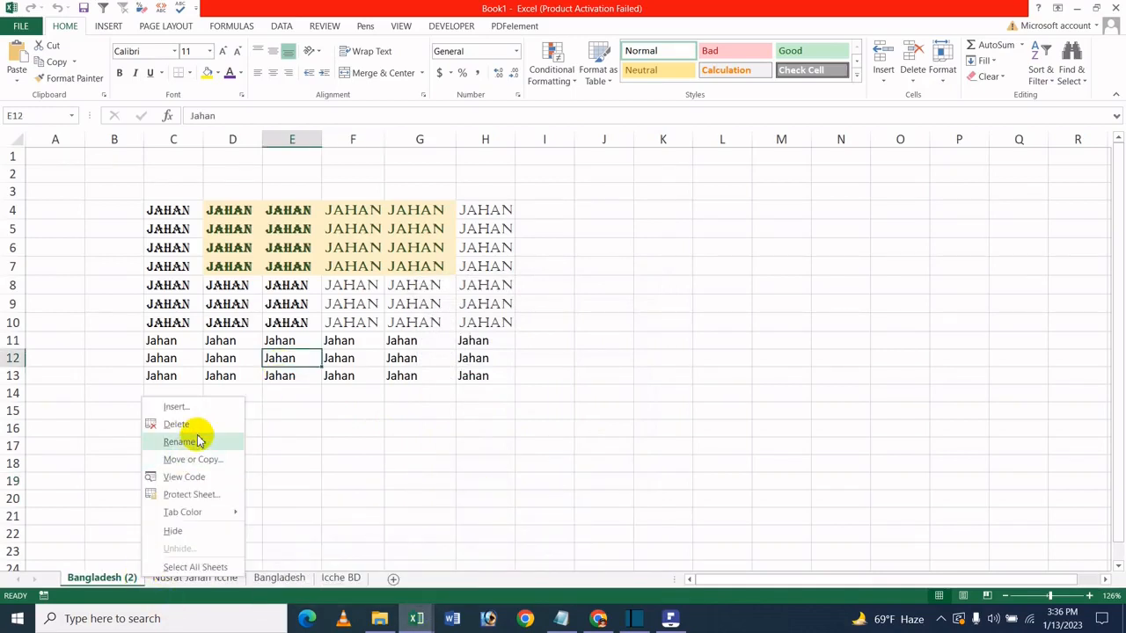
left_click(187, 424)
left_click(536, 344)
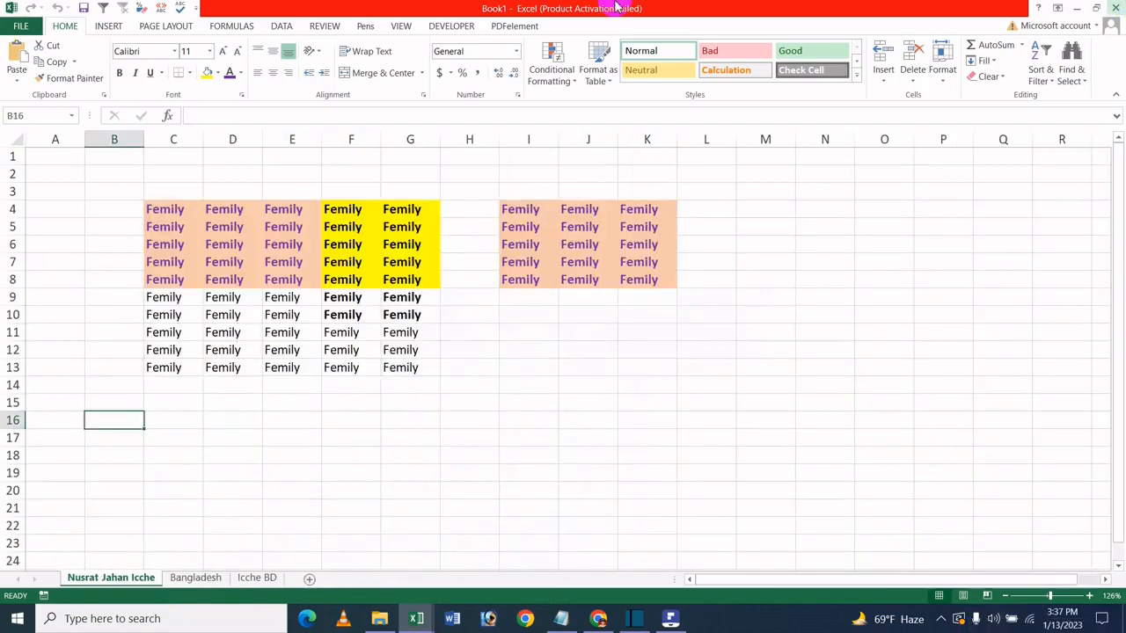
- Create a copy of Book1's Bangladesh sheet in Book15, placed before the Icche sheet
left_click(190, 583)
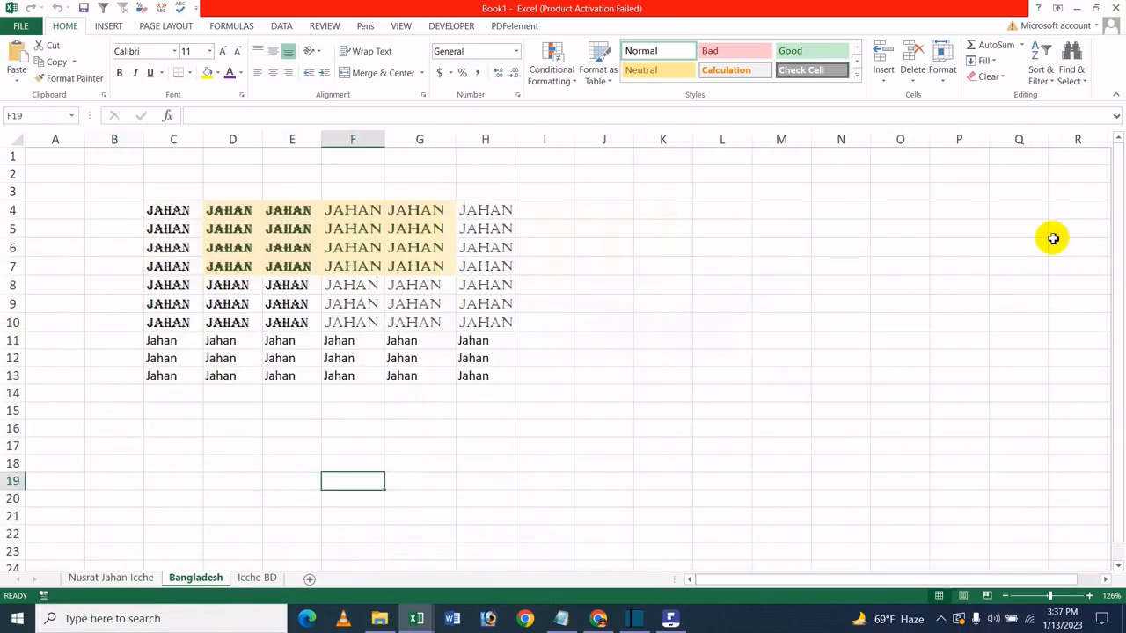
left_click(943, 71)
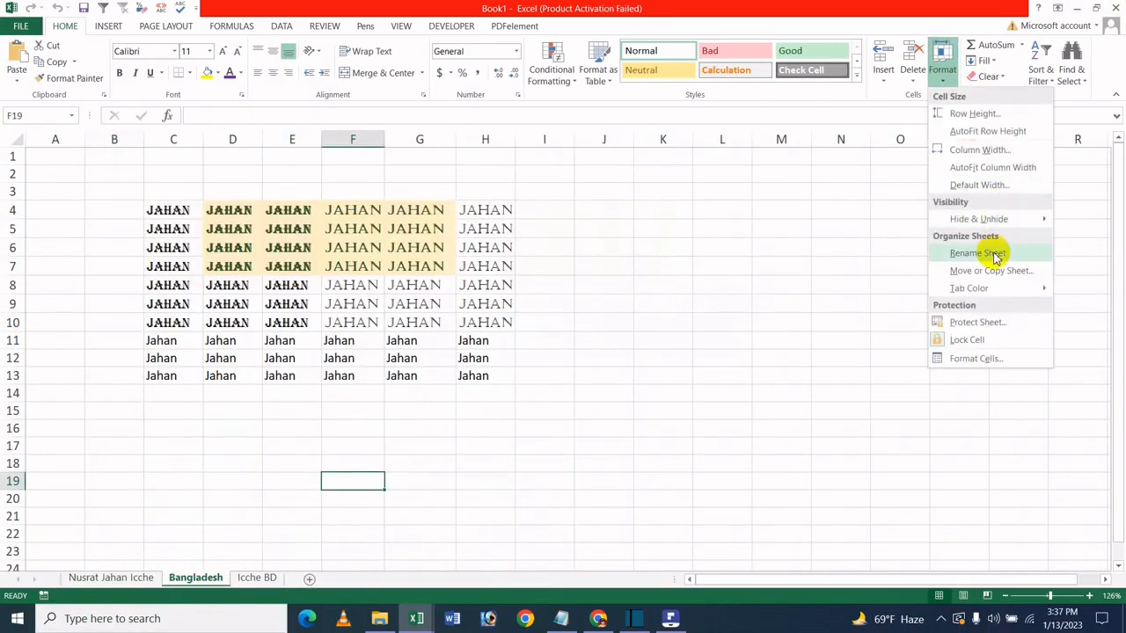
left_click(985, 270)
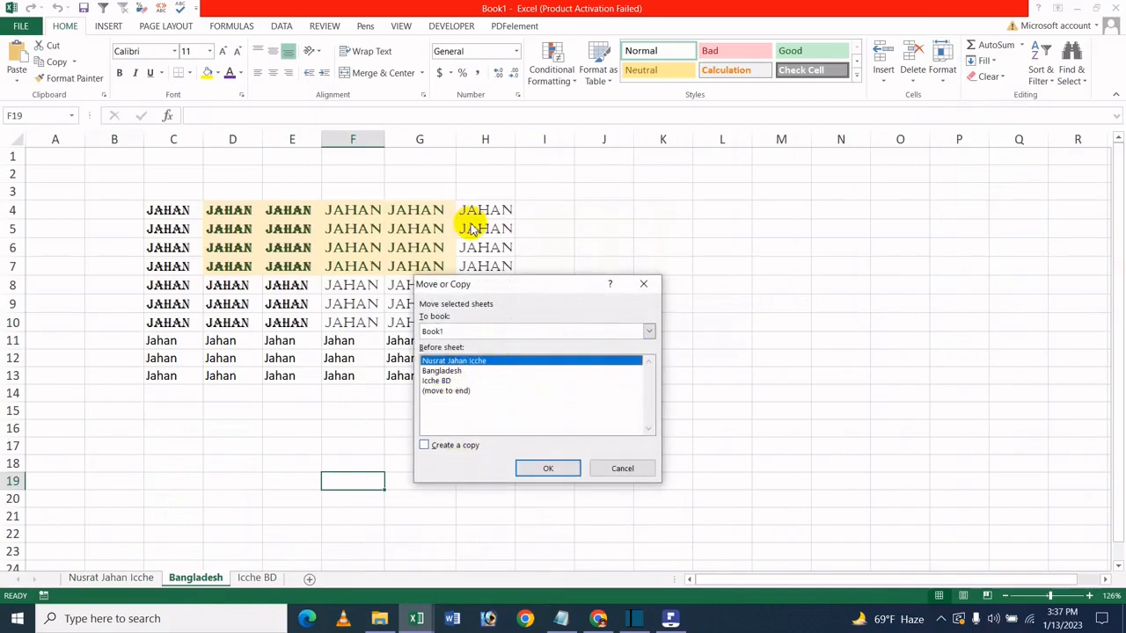
left_click(448, 333)
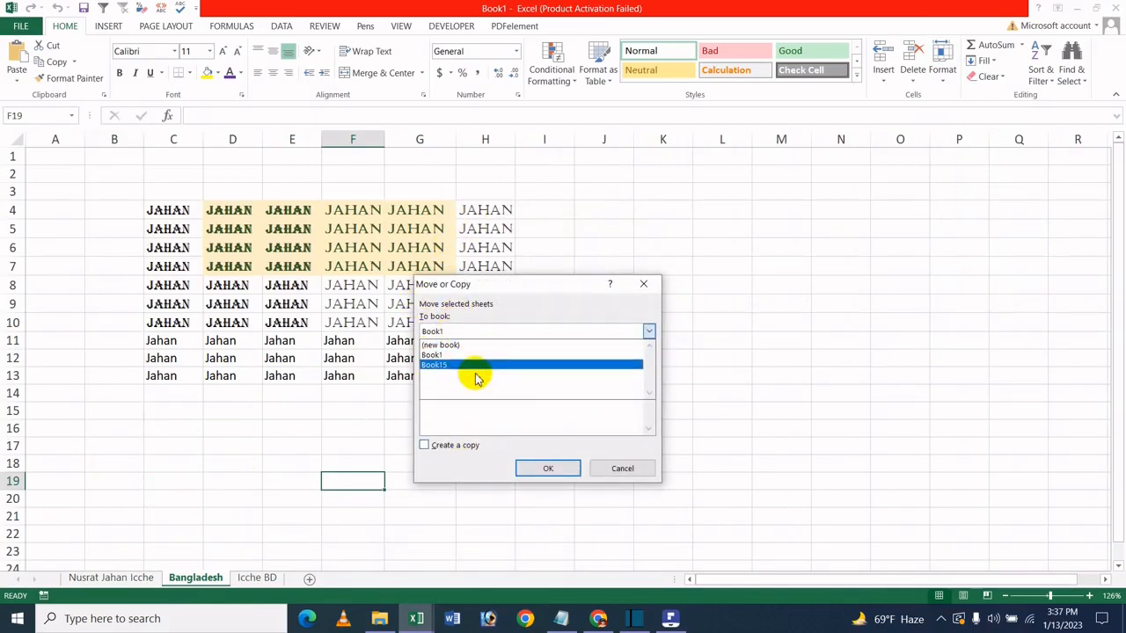
left_click(470, 373)
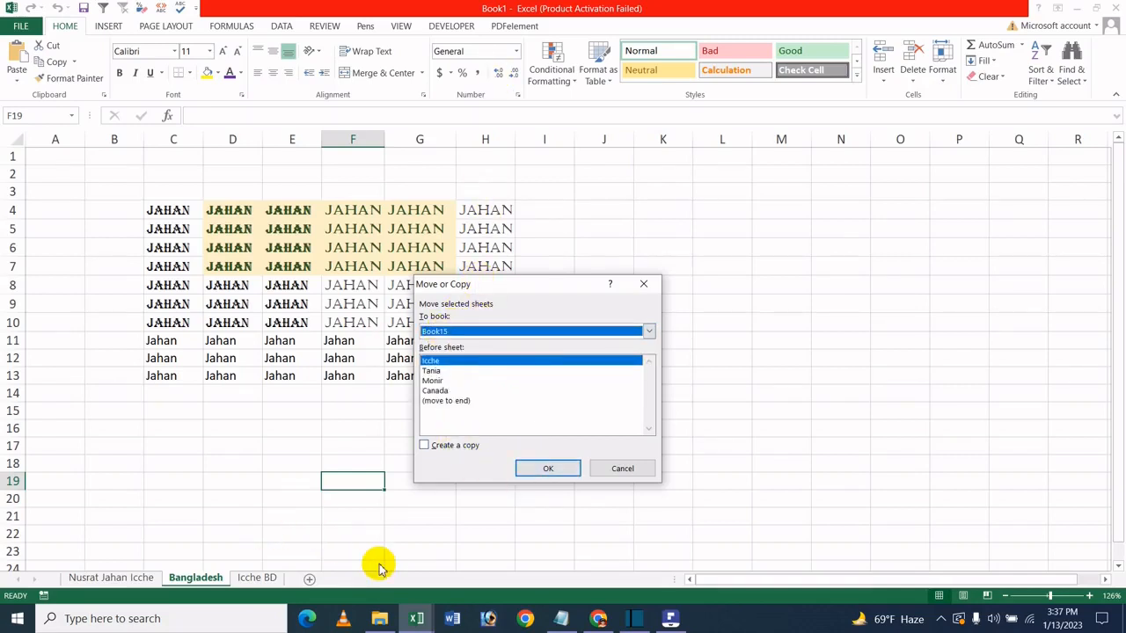
left_click(465, 446)
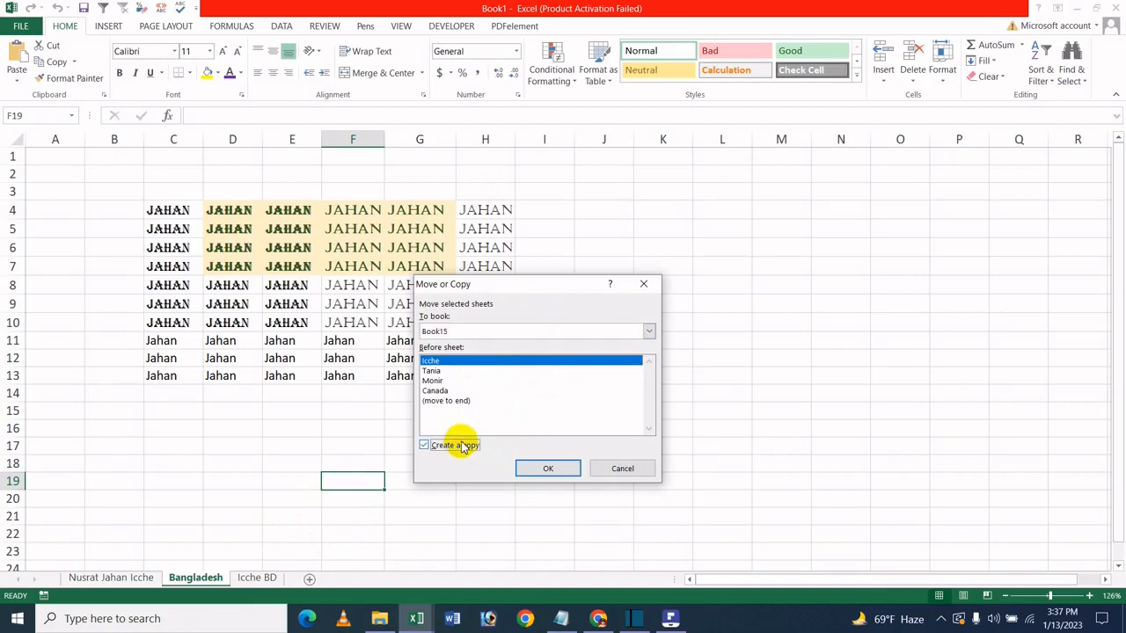
left_click(570, 469)
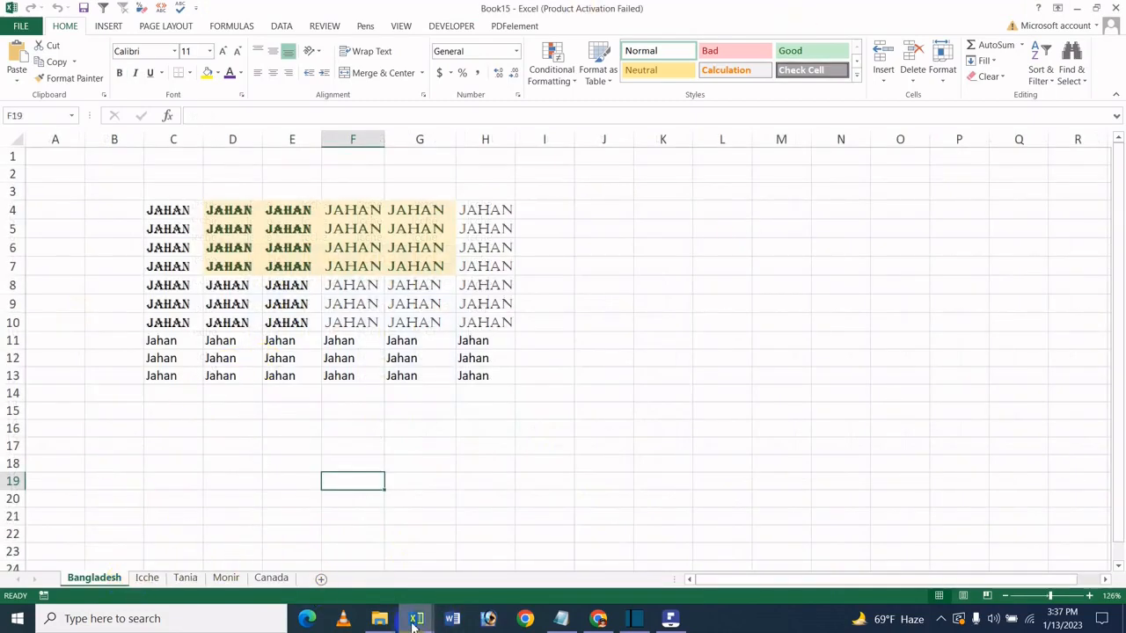
- Compare the sheet tabs of Book1 and Book15 to check for the Bangladesh sheet in both workbooks
mouse_move(415, 618)
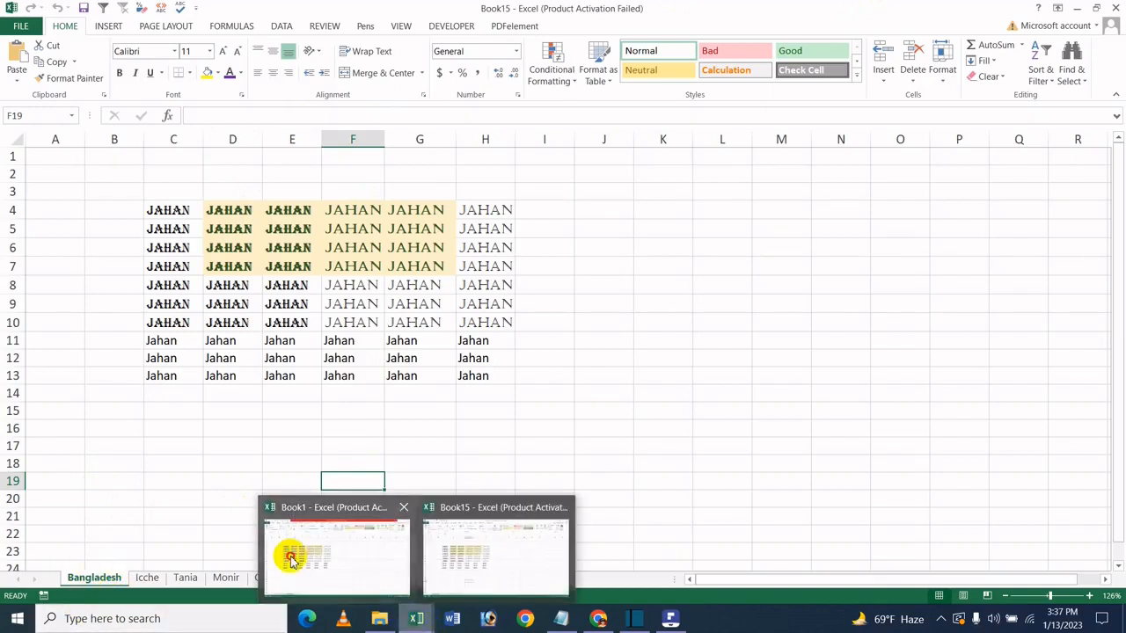
left_click(290, 556)
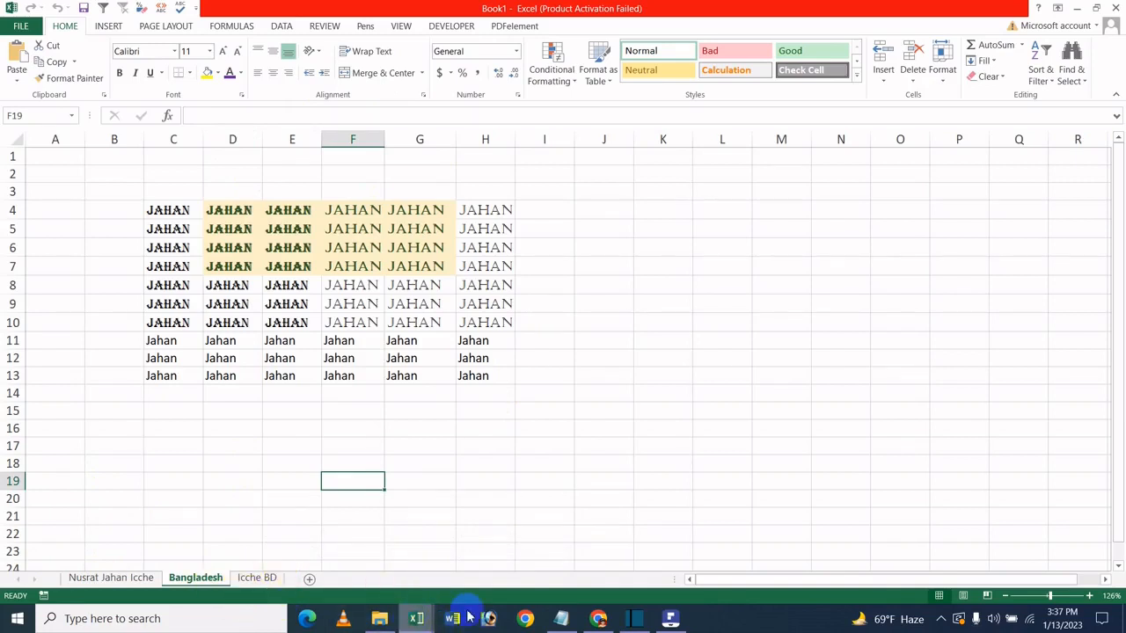
left_click(507, 548)
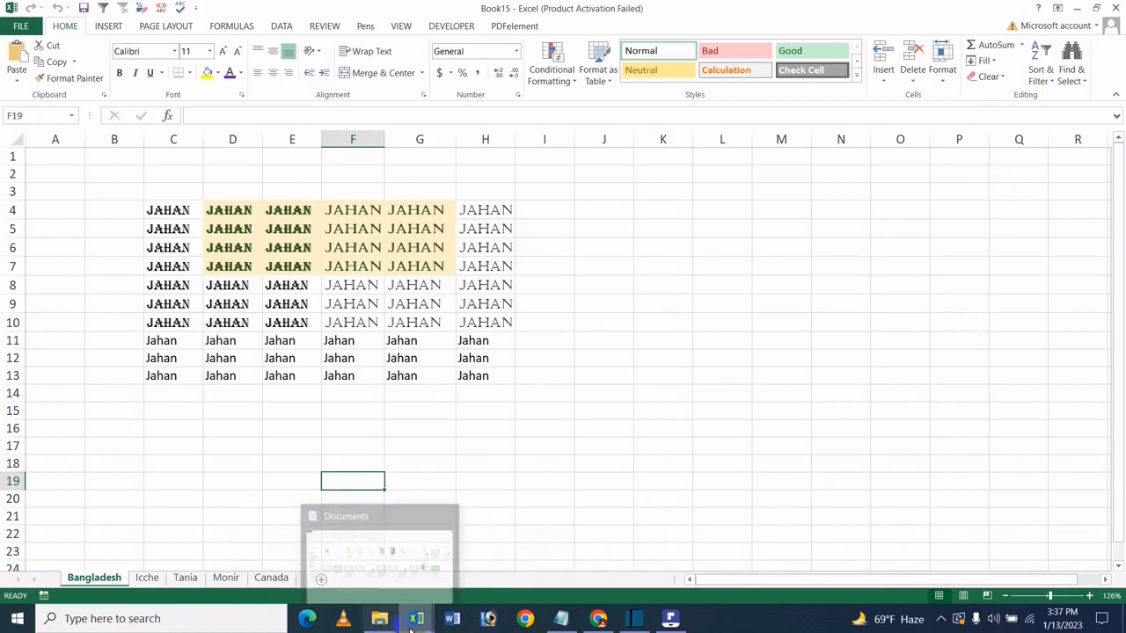
scroll(480, 427, "down", 1)
scroll(480, 427, "up", 1)
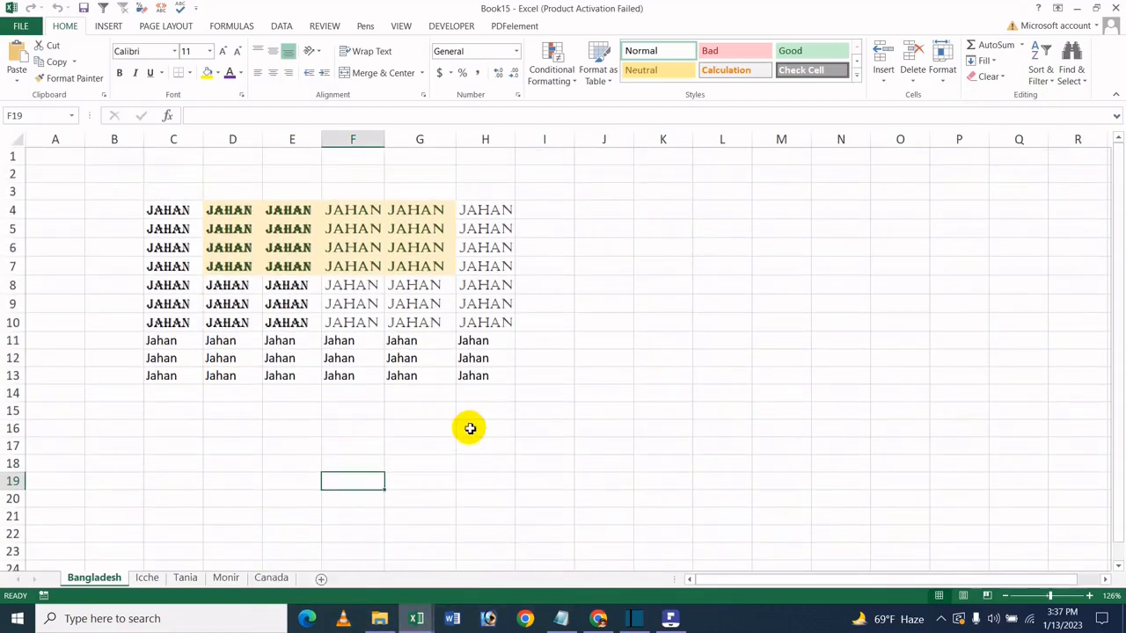
left_click(488, 427)
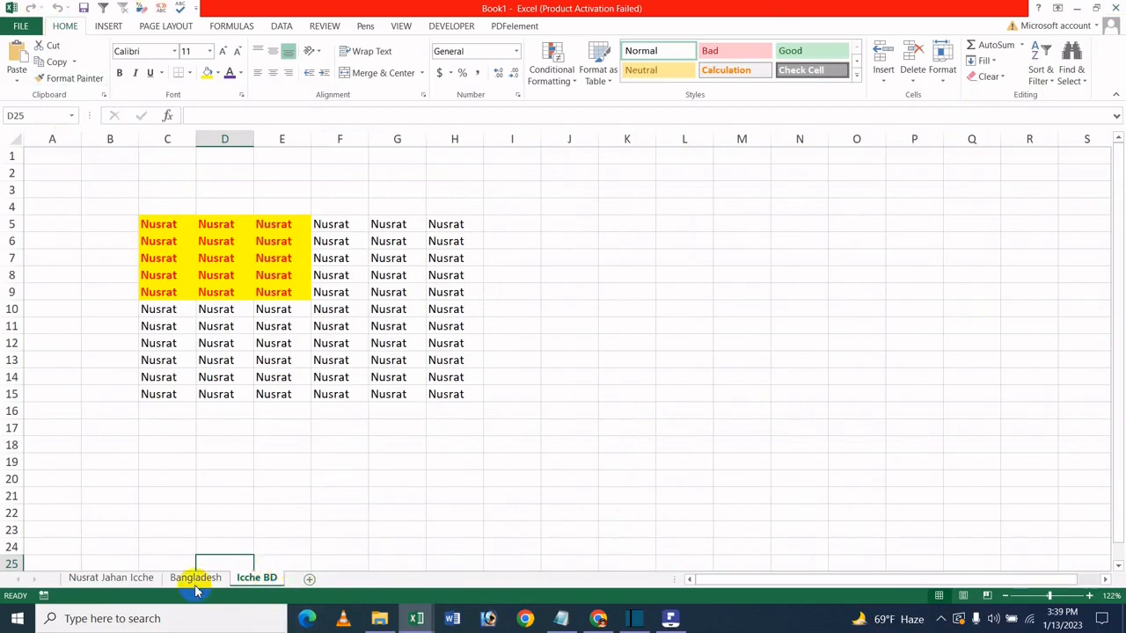
- Create a copy of Book1's Icche BD sheet at the end of Book15
left_click(113, 577)
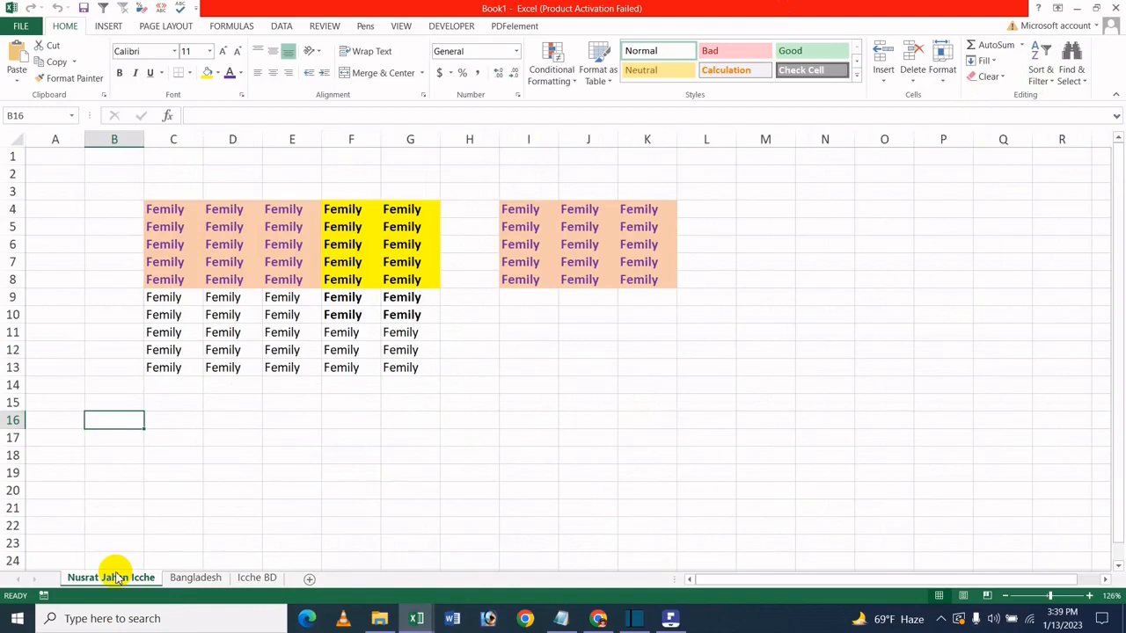
left_click(390, 620)
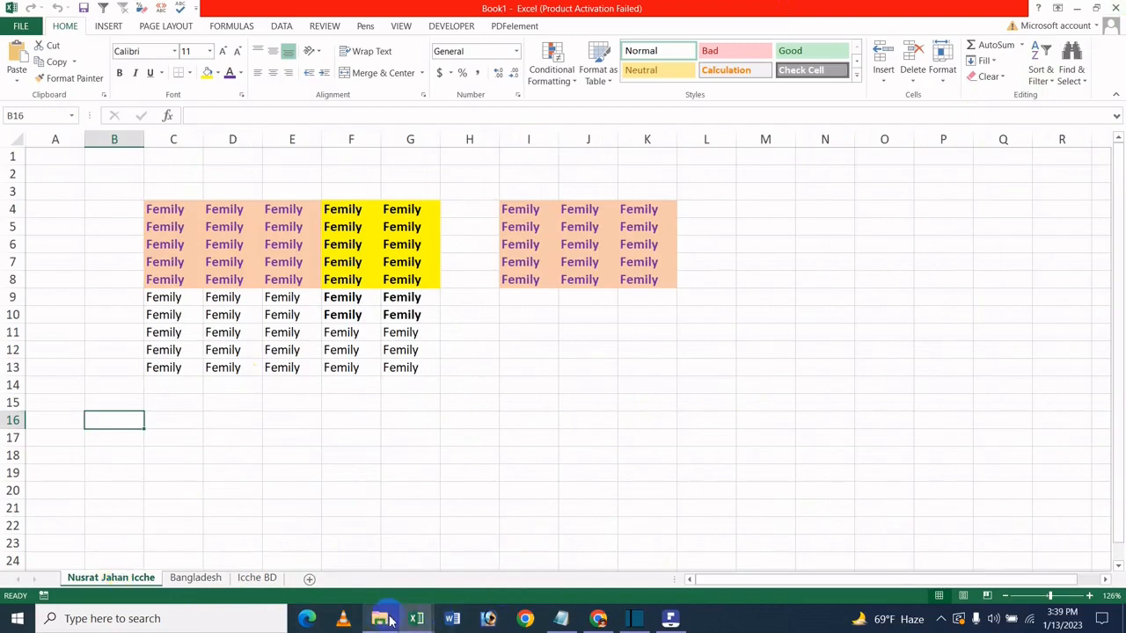
left_click(257, 577)
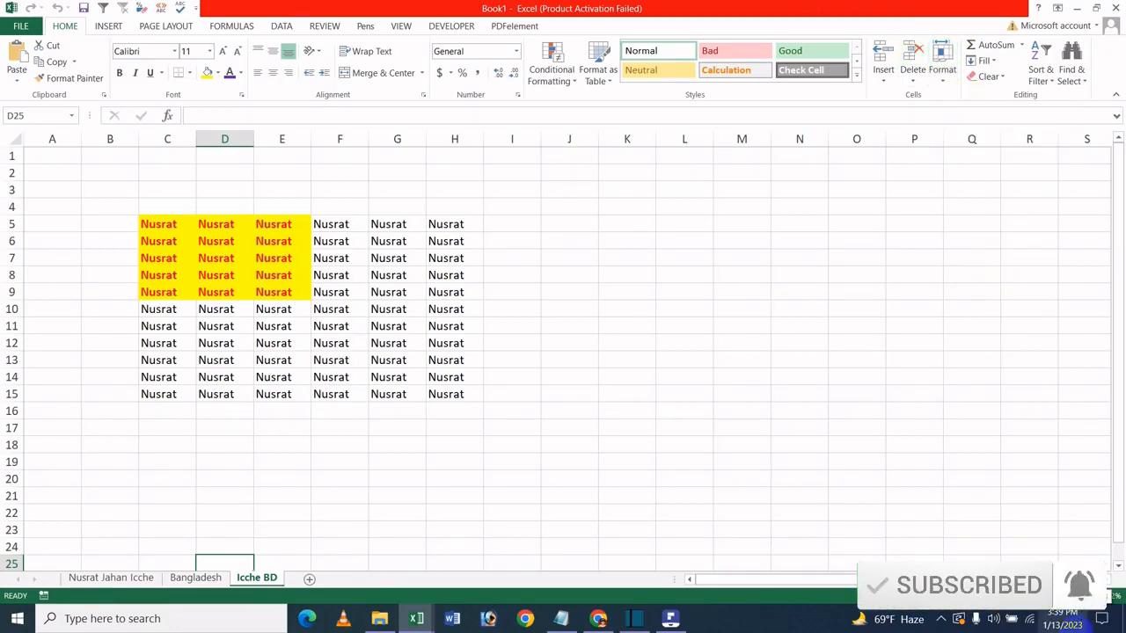
key("alt")
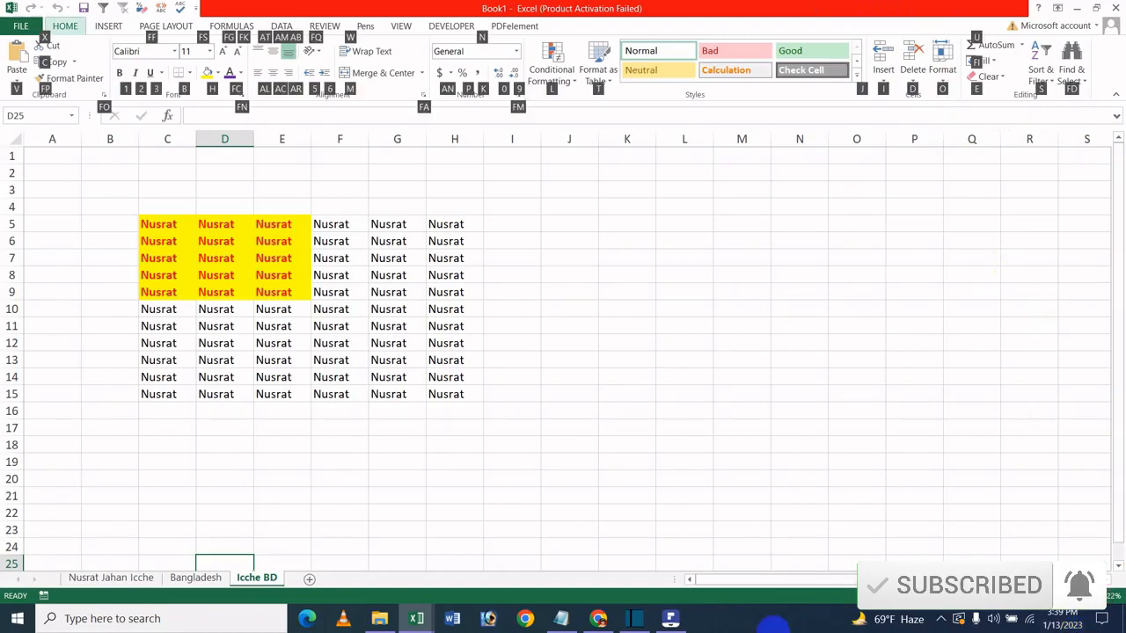
key("o")
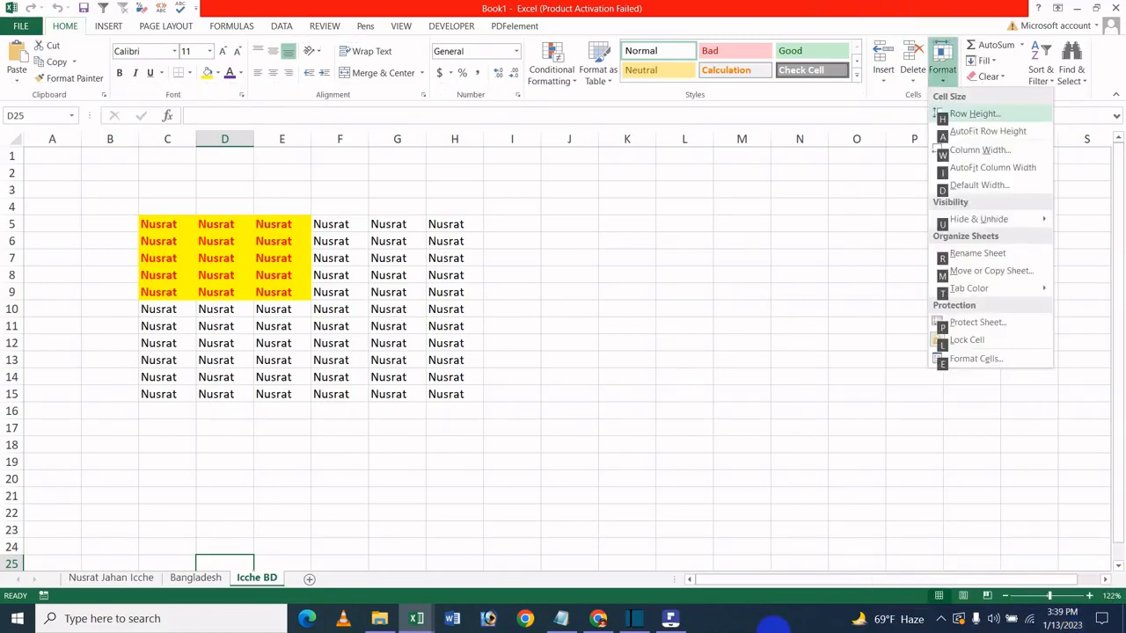
key("m")
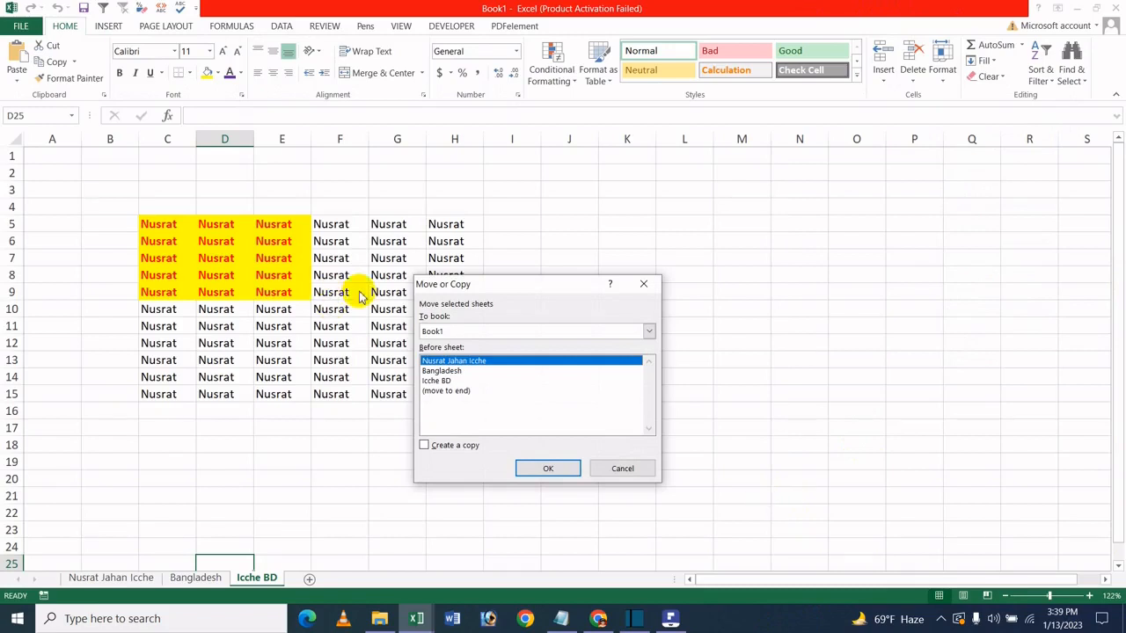
left_click(446, 332)
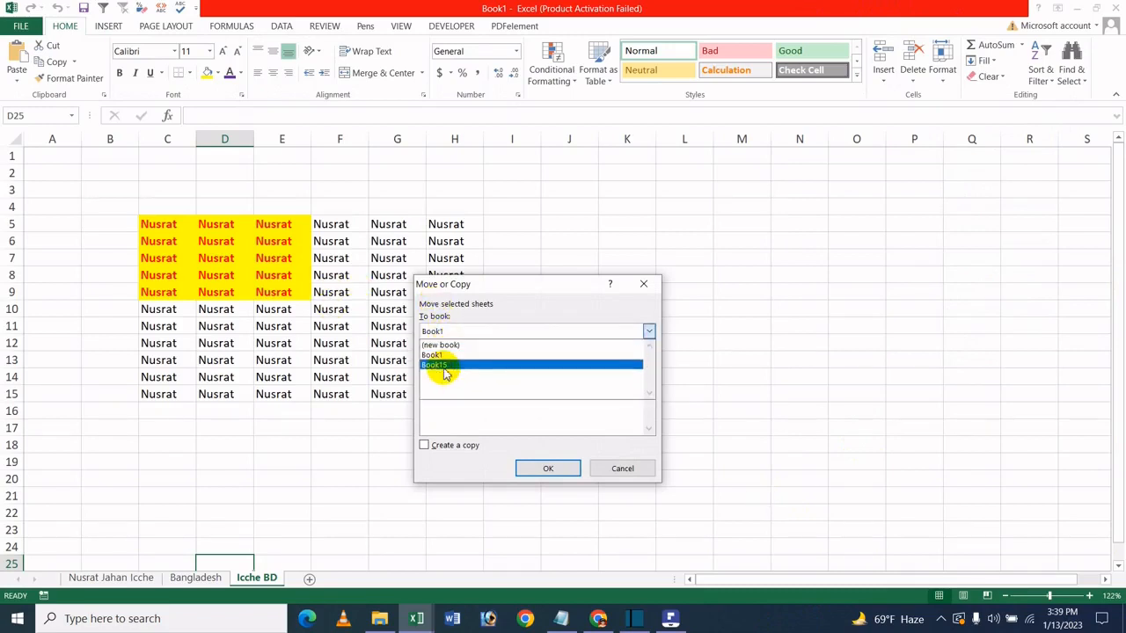
left_click(445, 365)
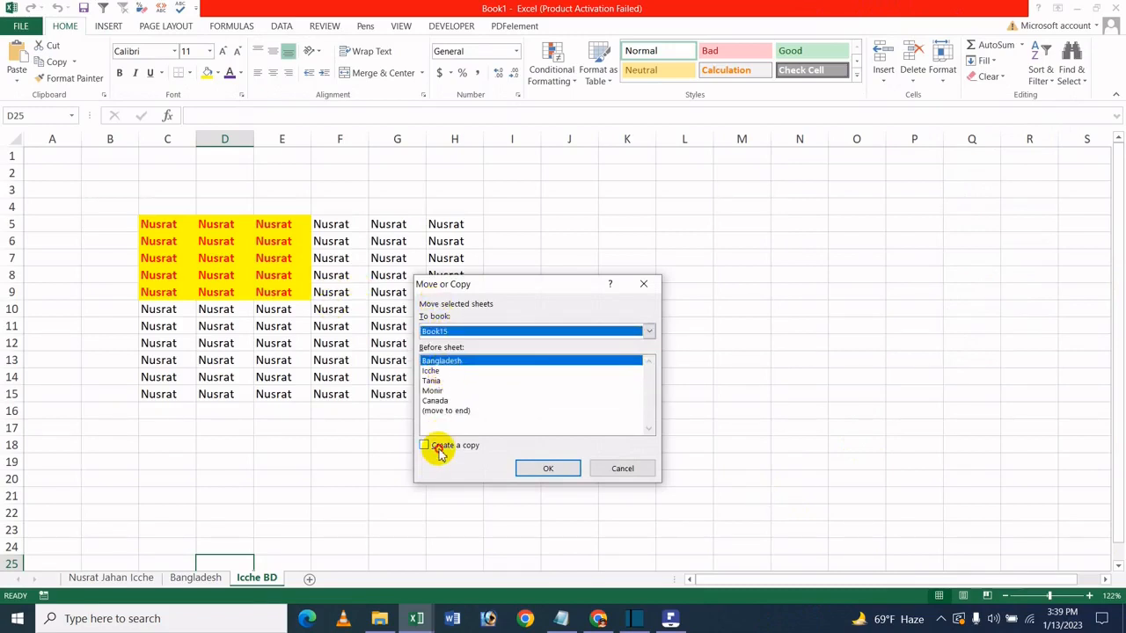
left_click(426, 446)
left_click(440, 411)
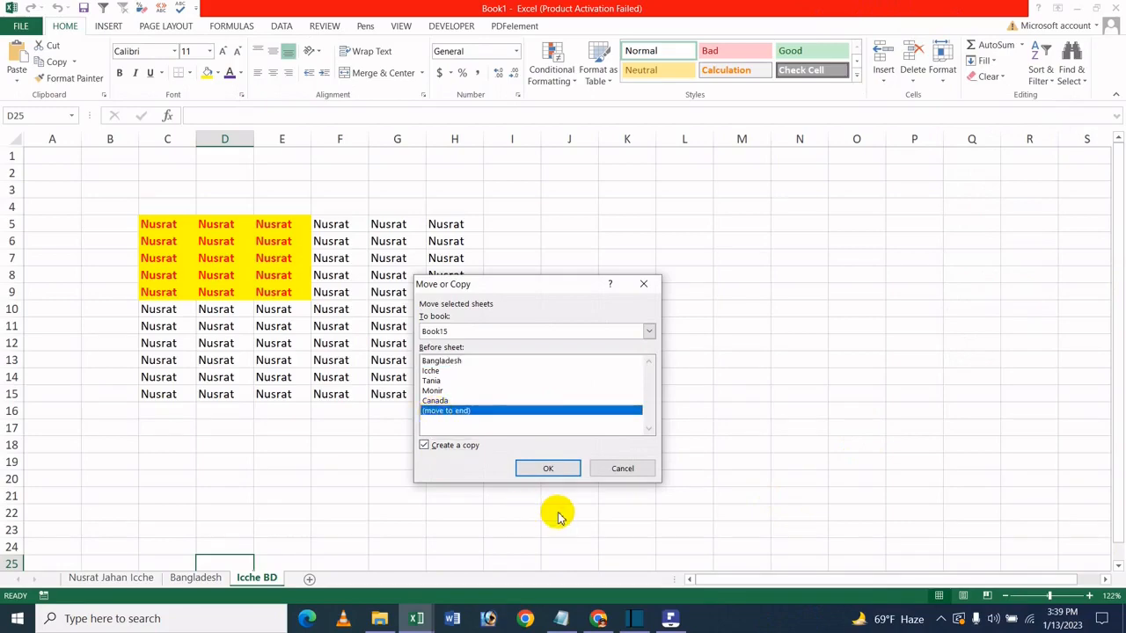
left_click(567, 470)
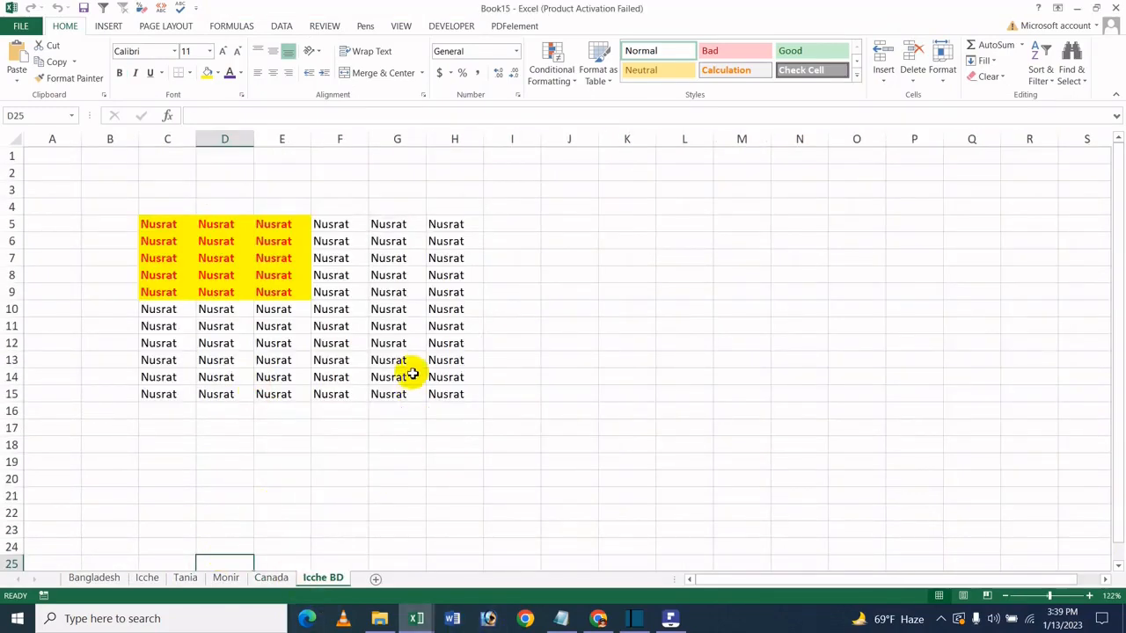
- Switch between Book1 and Book15 to check both for the Icche BD sheet, and view Book15's Bangladesh sheet
left_click(289, 477)
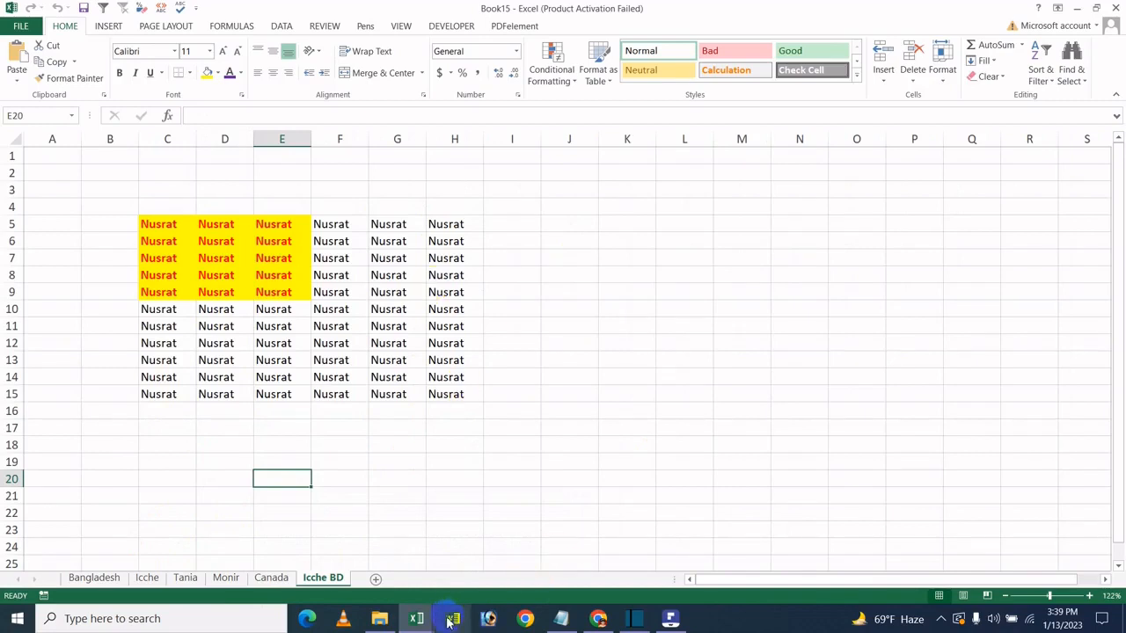
mouse_move(436, 622)
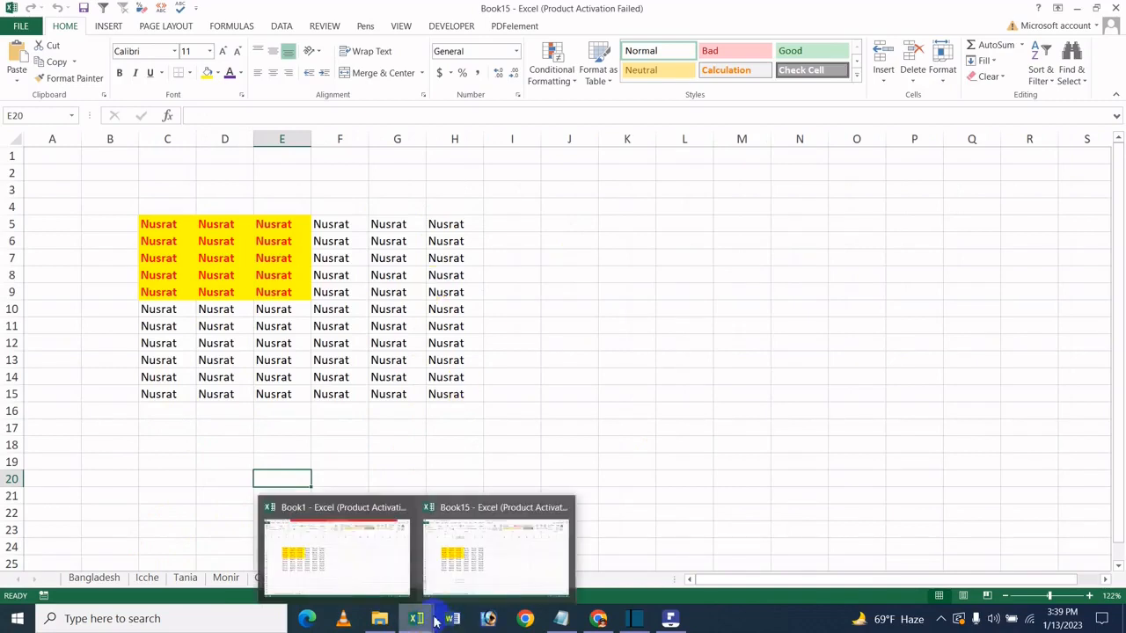
left_click(326, 563)
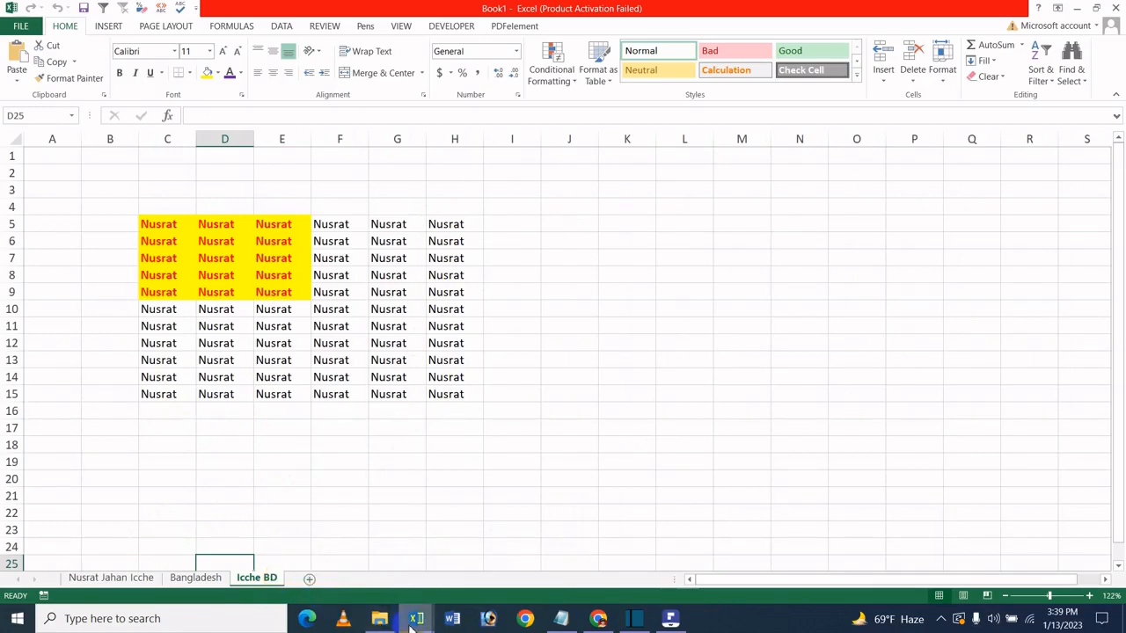
mouse_move(401, 621)
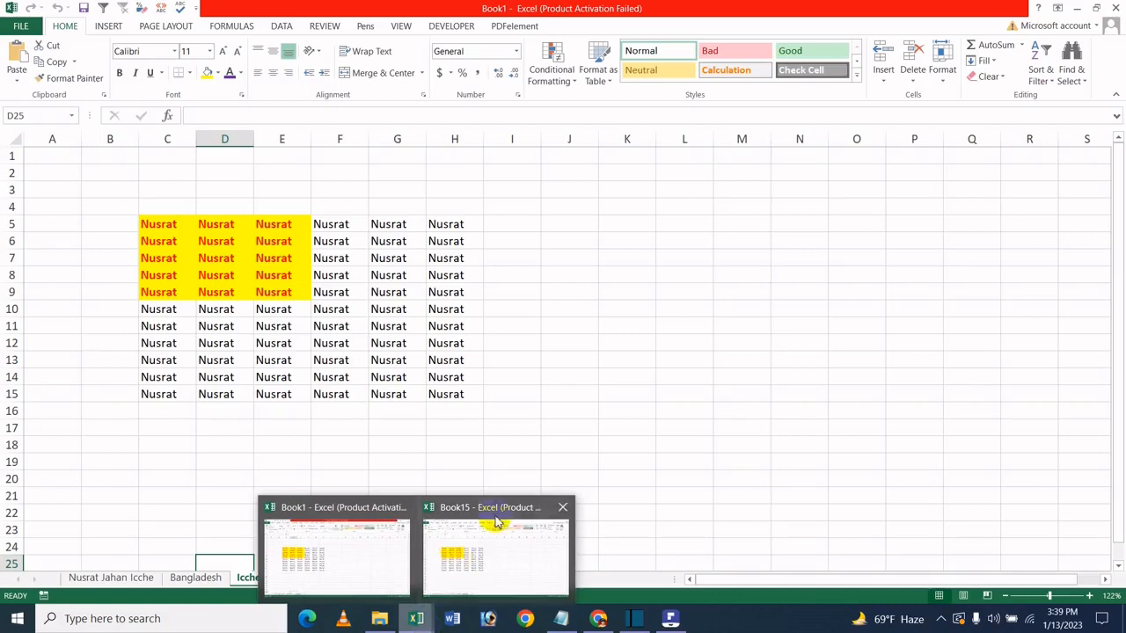
mouse_move(472, 547)
left_click(532, 572)
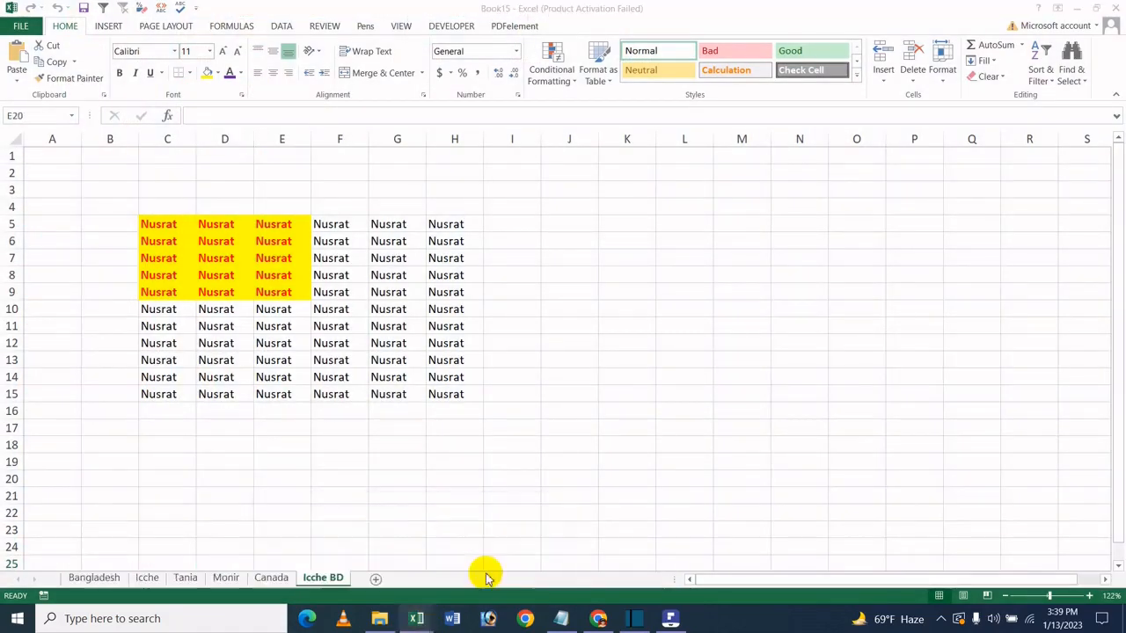
left_click(93, 577)
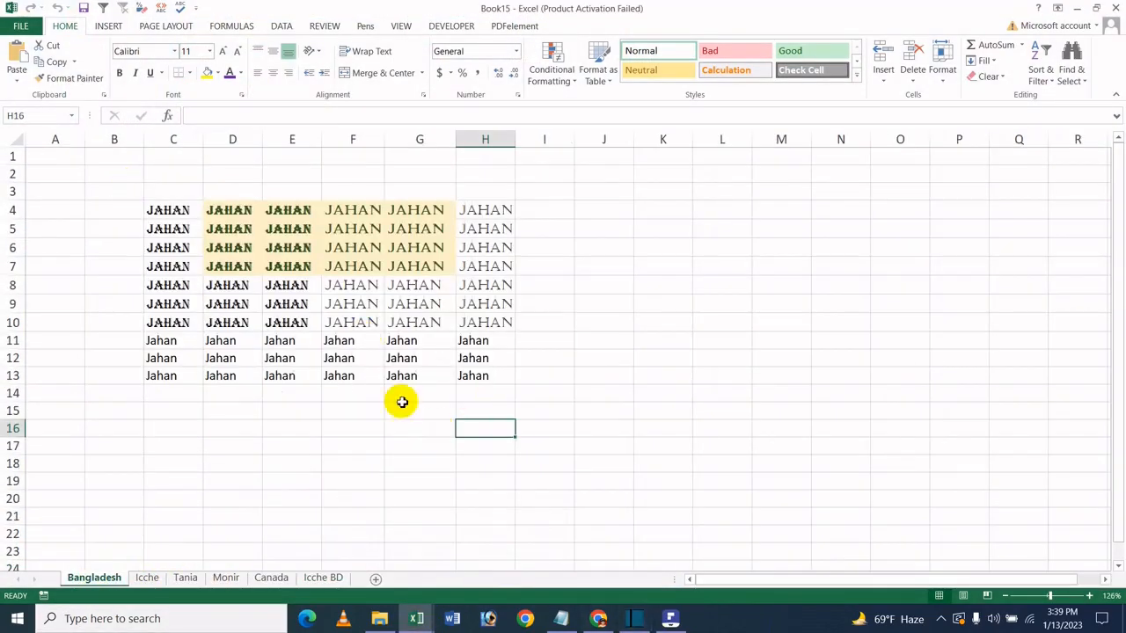
- Switch to Wondershare PDFelement to show the title page of the PDF on moving or copying sheets
left_click(670, 618)
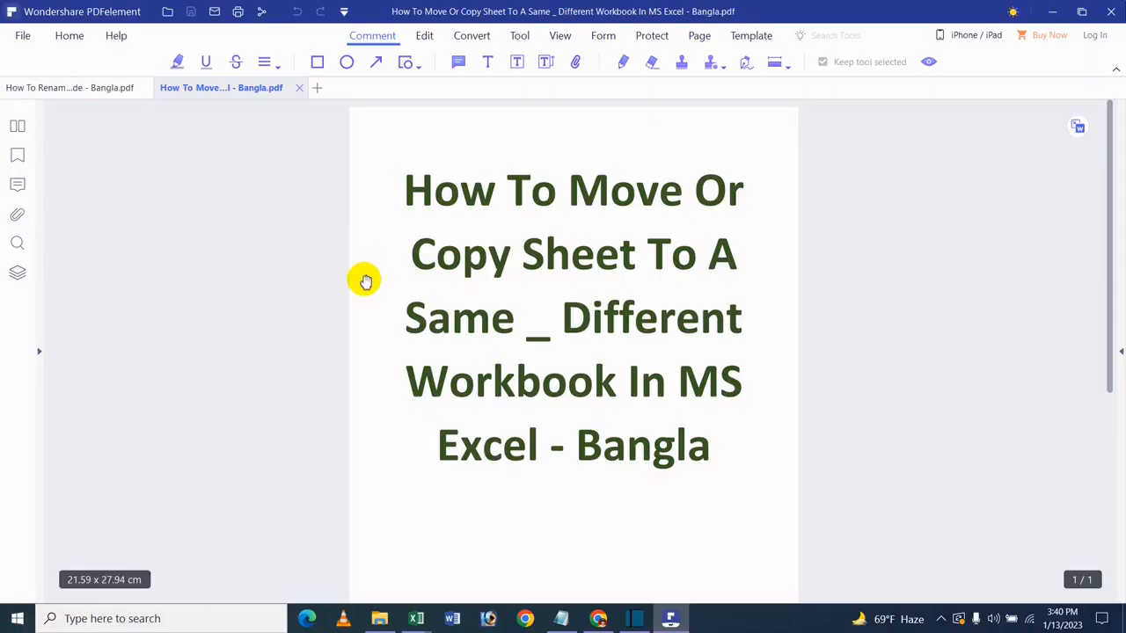